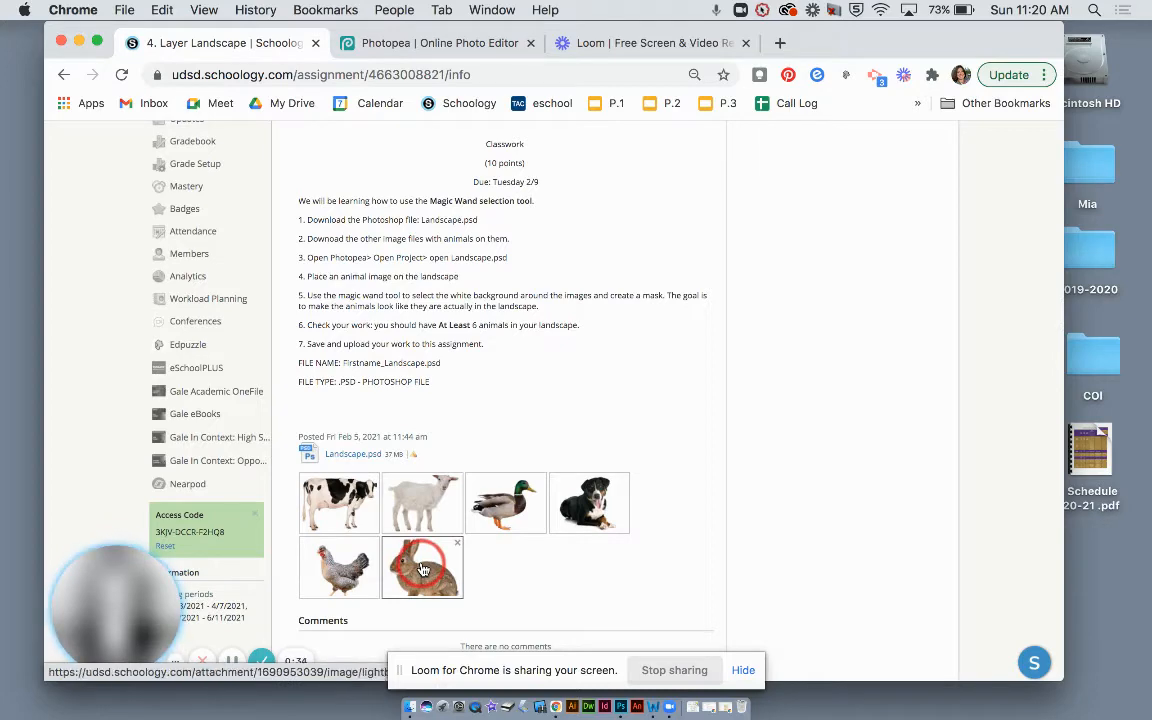
Step: Download the attached Landscape.psd from the assignment page and save it to the Desktop in Adobe Photoshop format
{"action": "scroll", "coordinate": [422, 569], "scroll_direction": "up", "scroll_amount": 5}
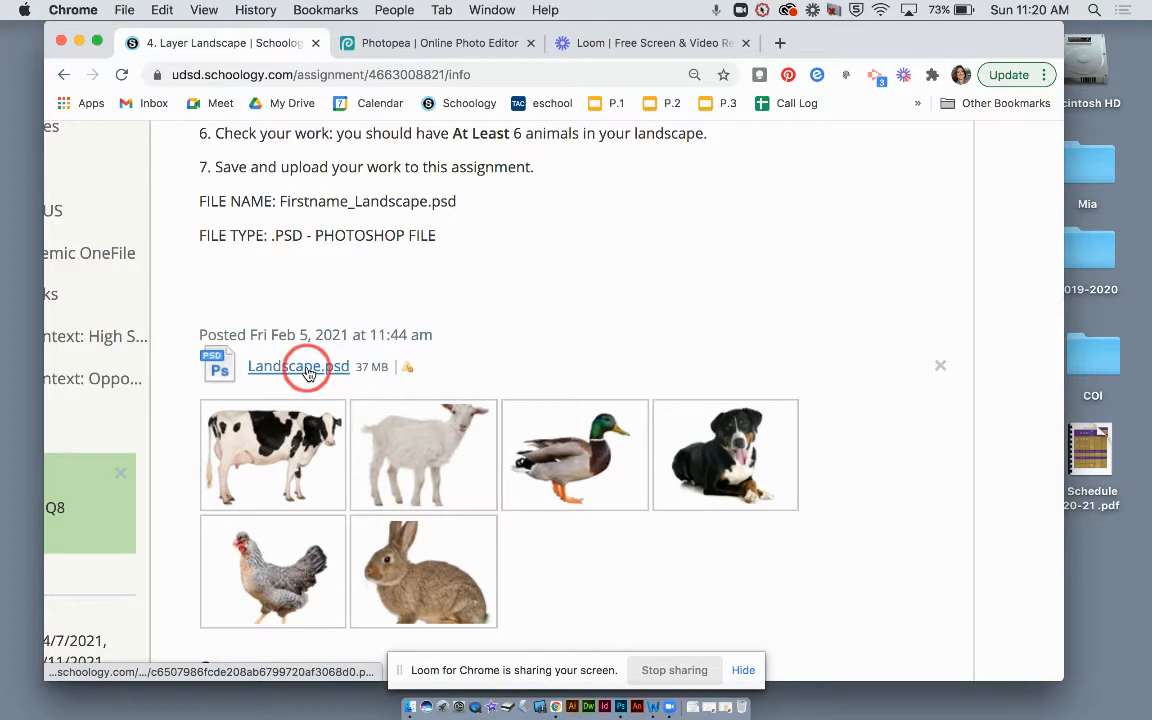
{"action": "scroll", "coordinate": [308, 372], "scroll_direction": "down", "scroll_amount": 5}
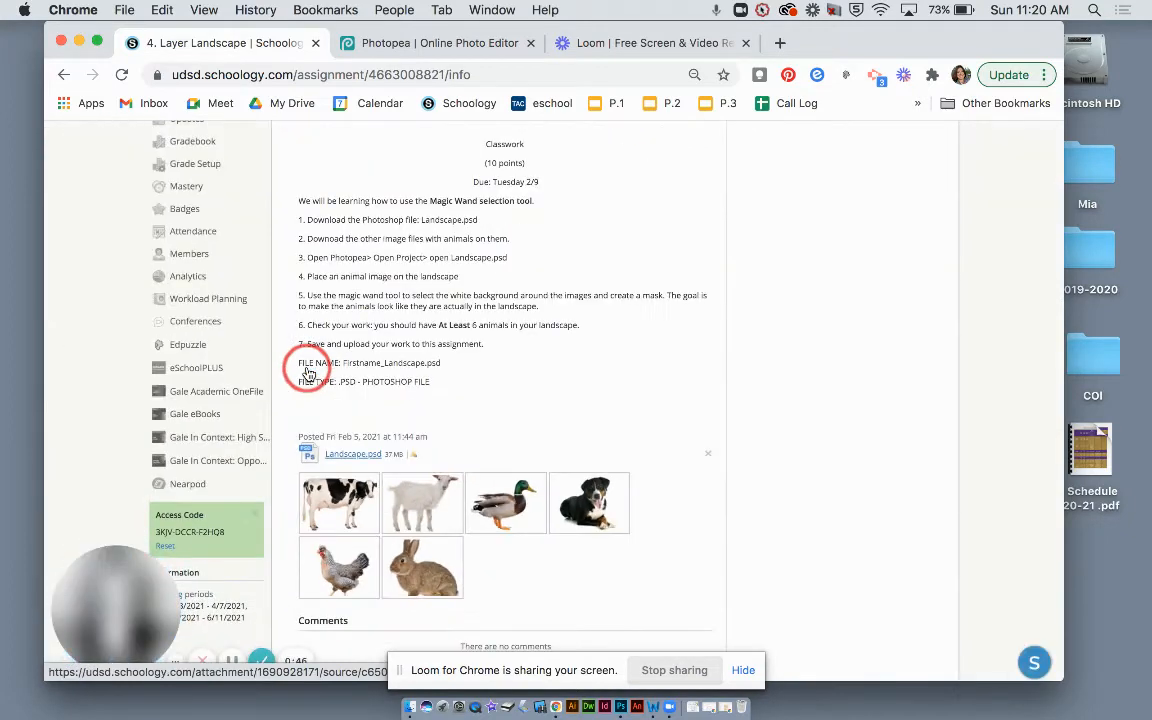
{"action": "left_click", "coordinate": [347, 462]}
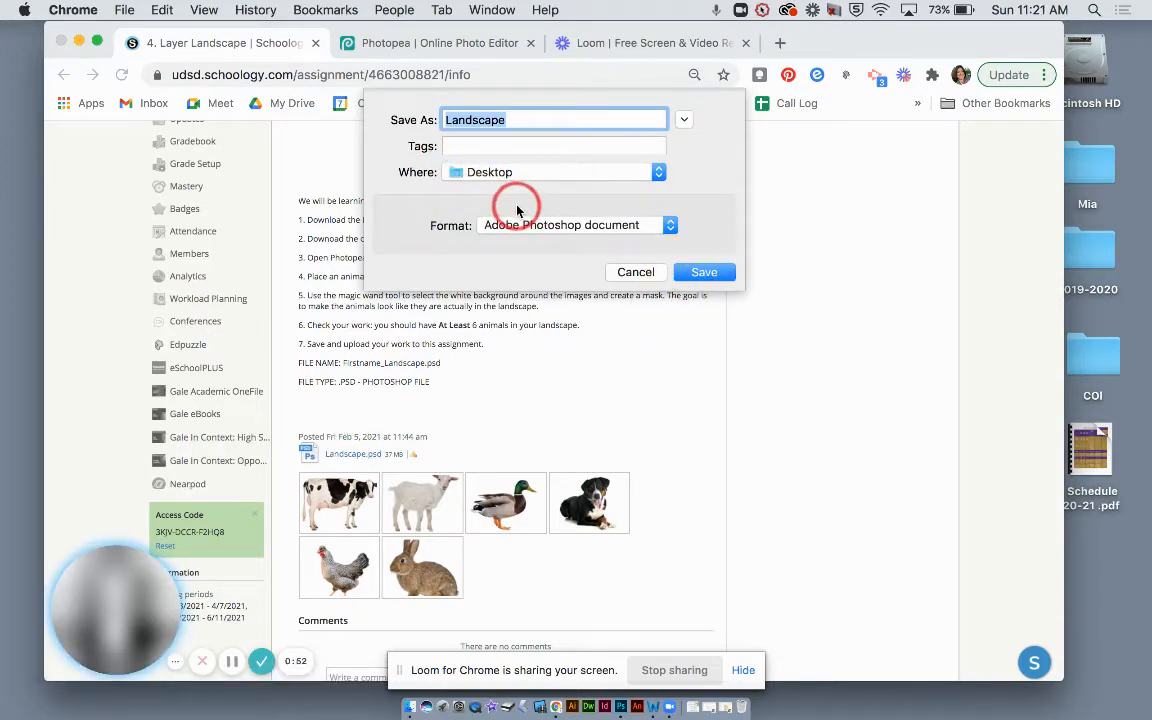
{"action": "left_click", "coordinate": [692, 270]}
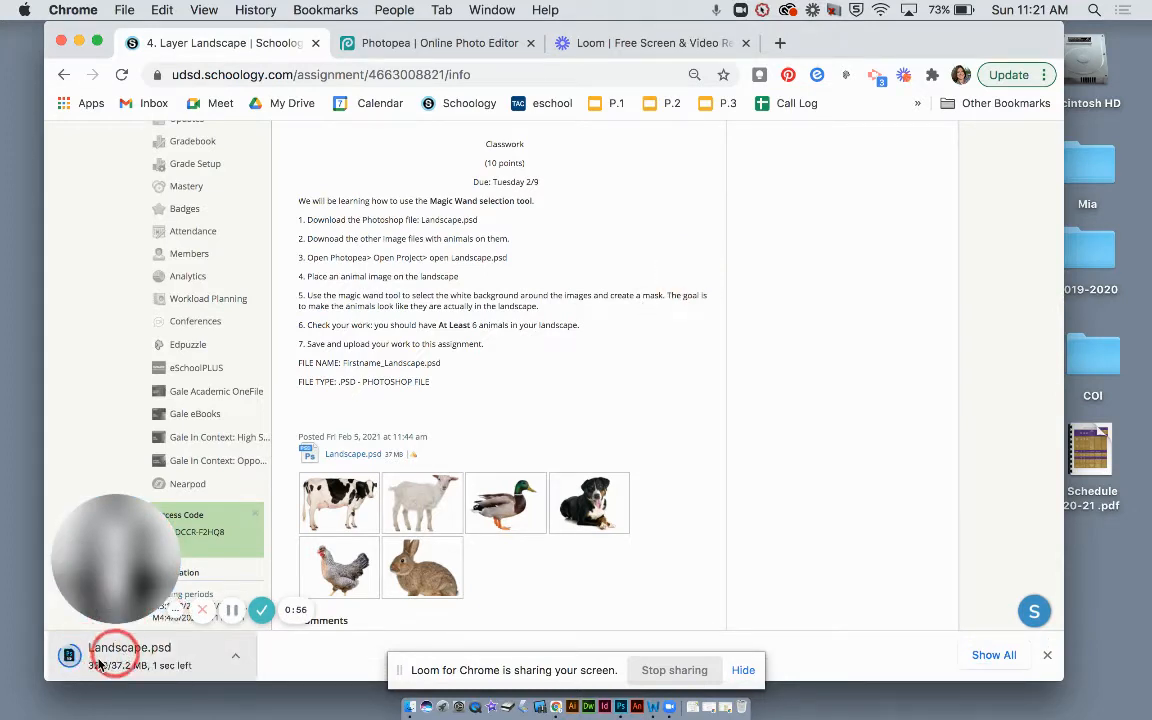
{"action": "left_click_drag", "start_coordinate": [104, 656], "coordinate": [1112, 580]}
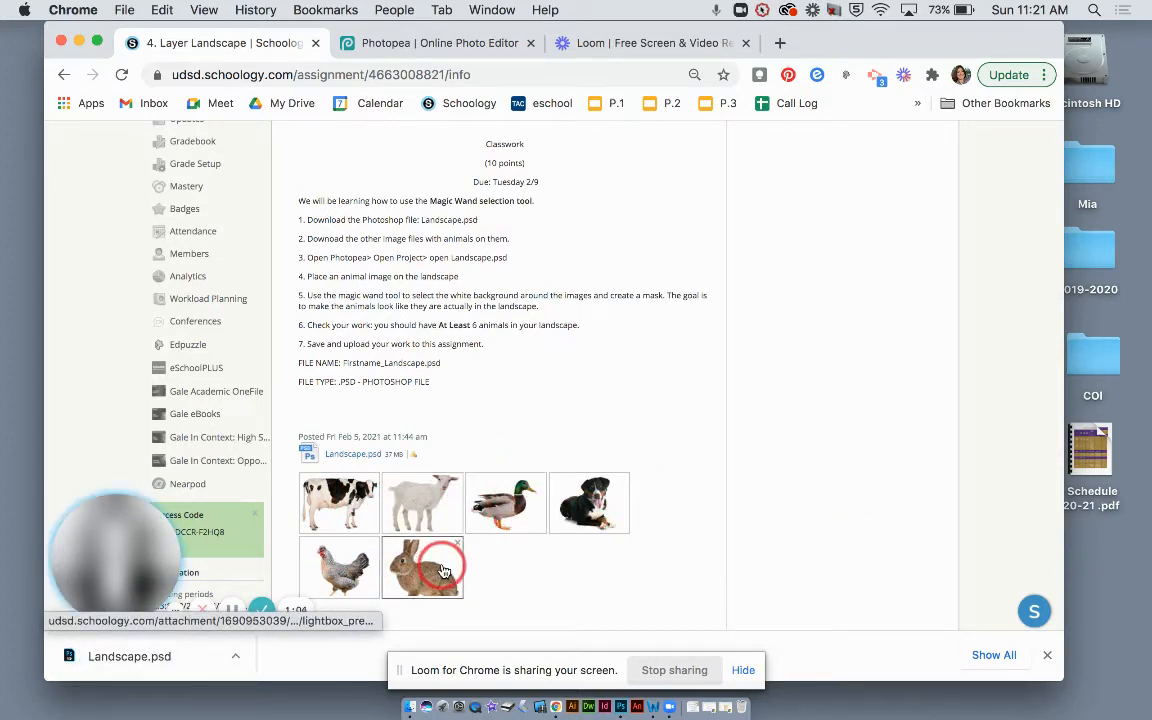
Step: Download the full-size cow image from its preview and save it to the Desktop as a JPEG named Cow
{"action": "left_click", "coordinate": [343, 500]}
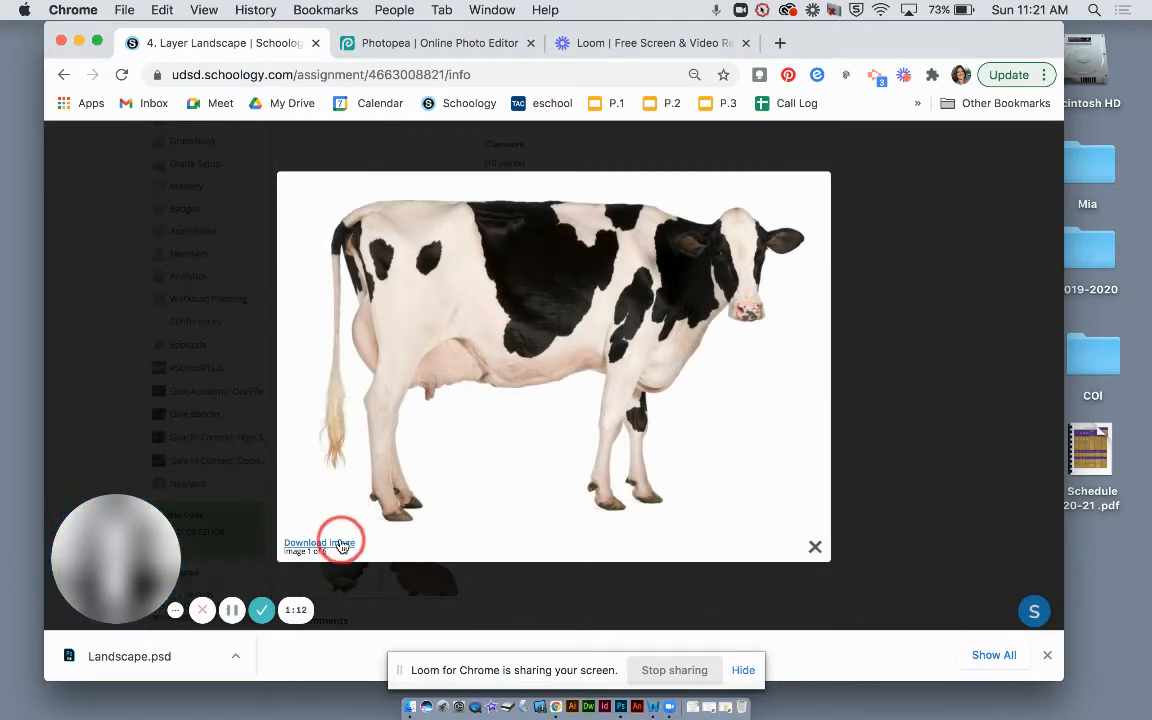
{"action": "left_click", "coordinate": [337, 545]}
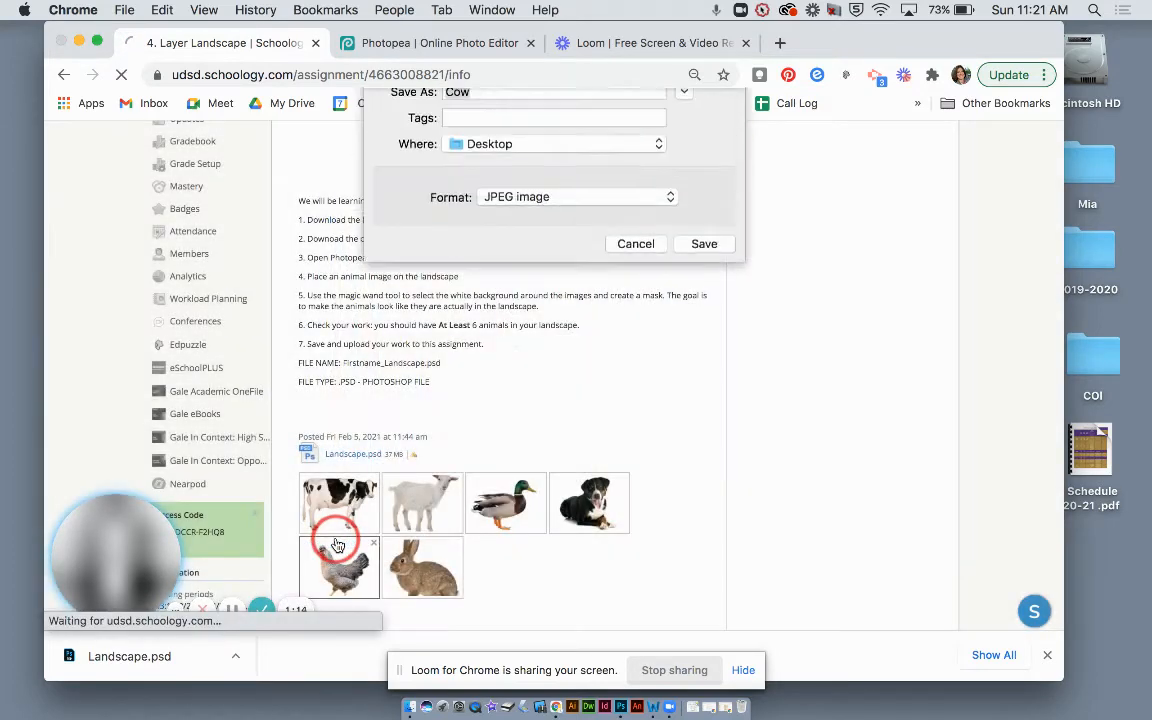
{"action": "left_click", "coordinate": [704, 272]}
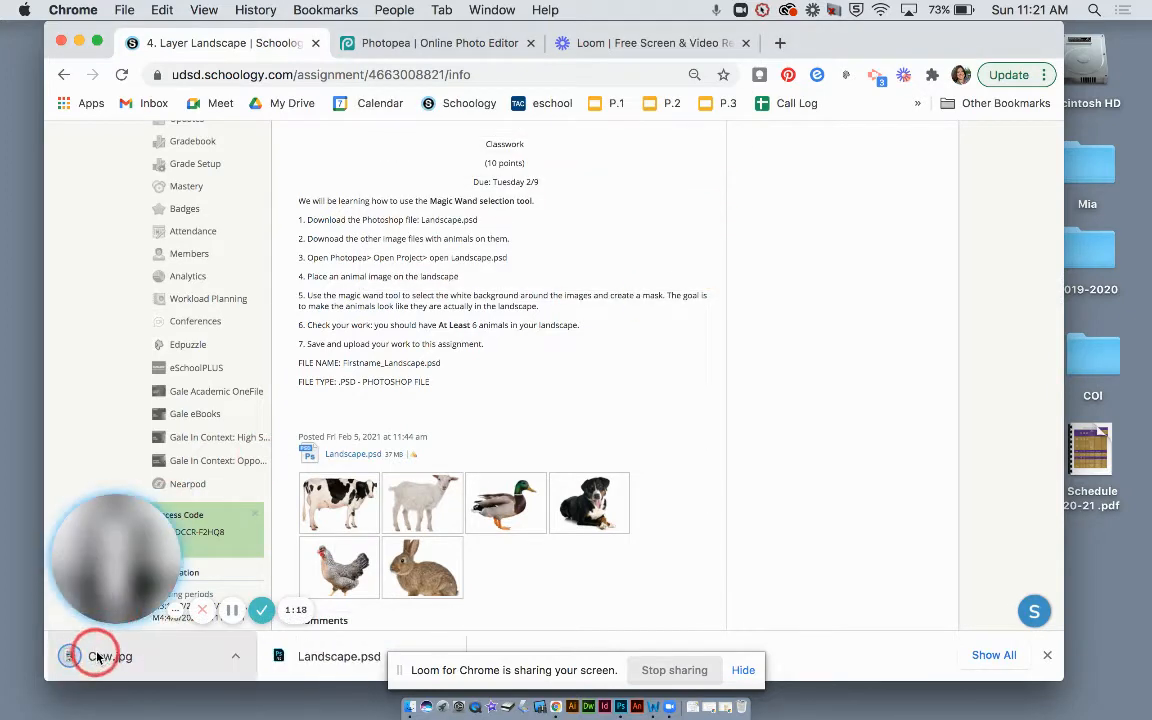
{"action": "left_click_drag", "start_coordinate": [97, 656], "coordinate": [1120, 580]}
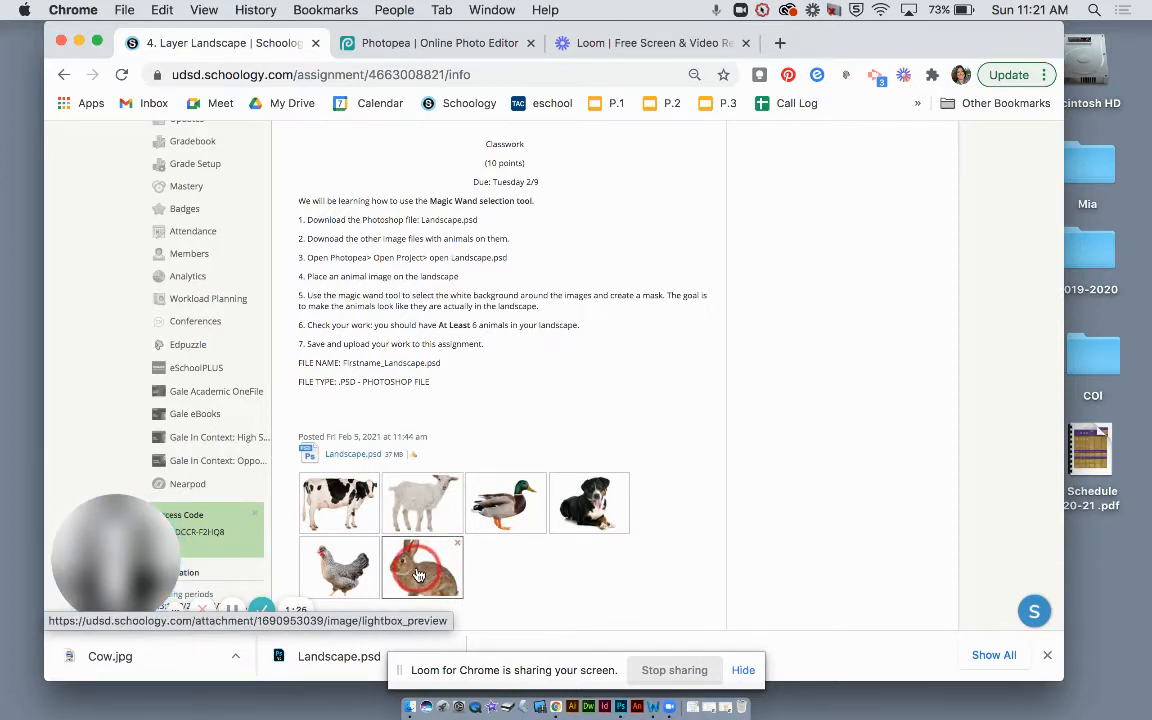
Step: Copy the rabbit thumbnail straight from the page to the desktop and check its image quality in Preview
{"action": "left_click_drag", "start_coordinate": [418, 575], "coordinate": [1105, 572]}
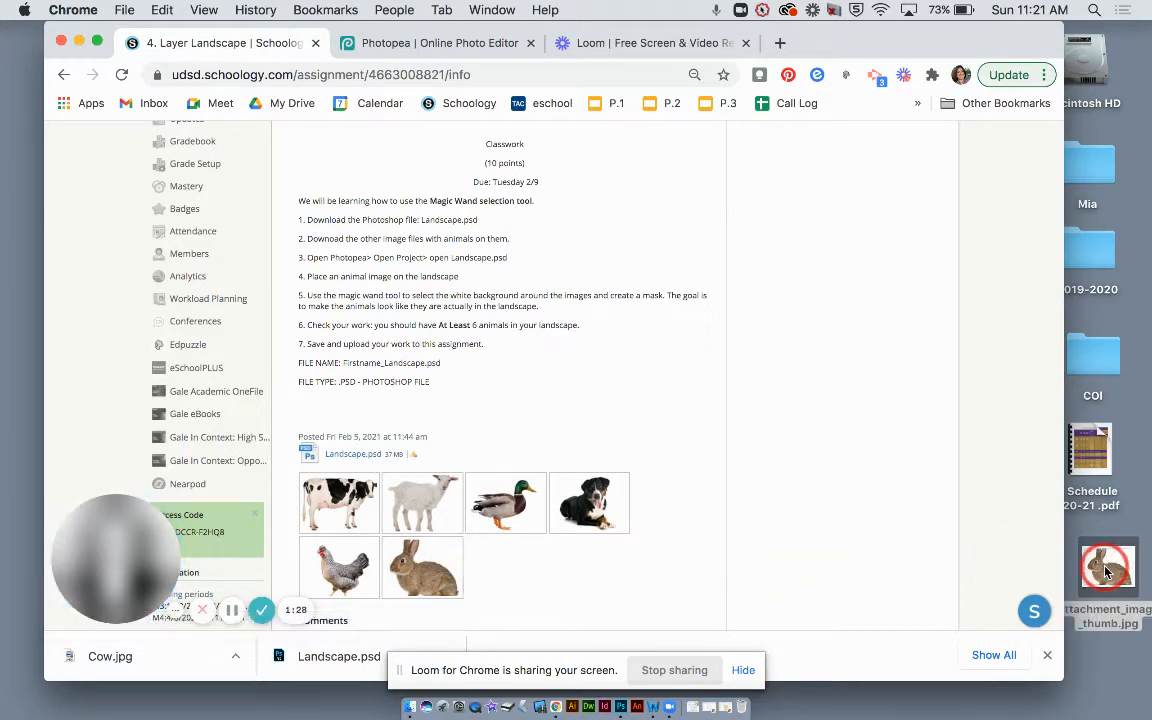
{"action": "left_click", "coordinate": [79, 42]}
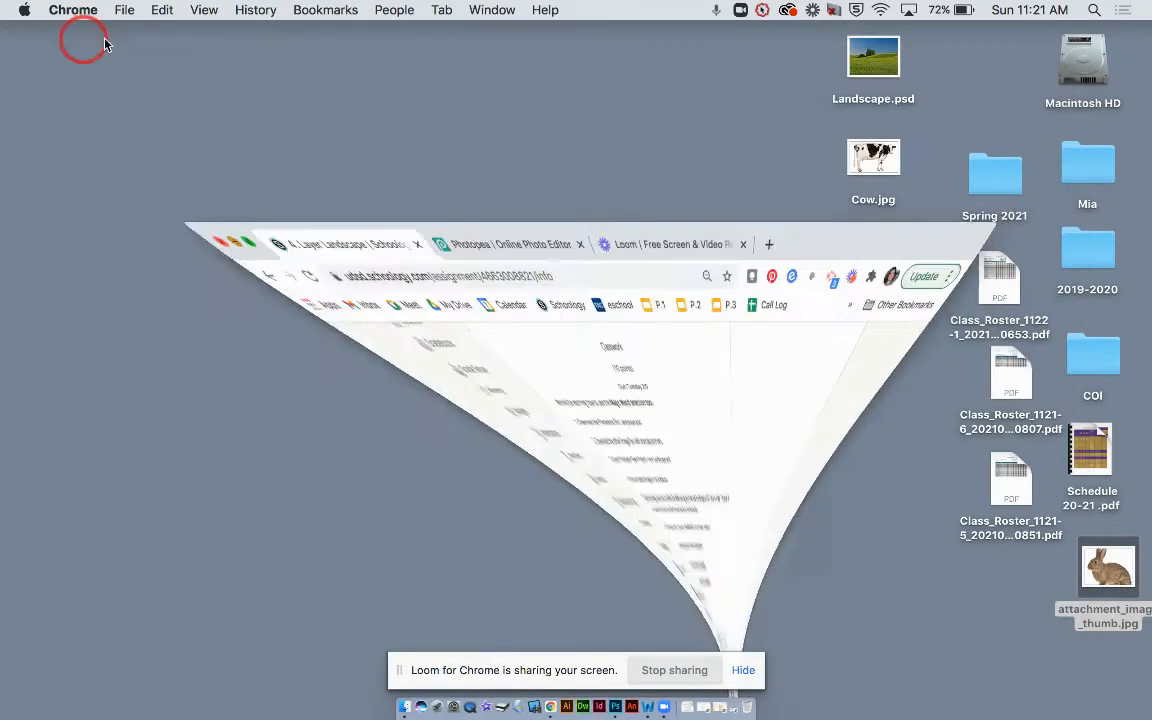
{"action": "left_click", "coordinate": [1100, 616]}
{"action": "left_click_drag", "start_coordinate": [1125, 568], "coordinate": [760, 145]}
{"action": "double_click", "coordinate": [745, 143]}
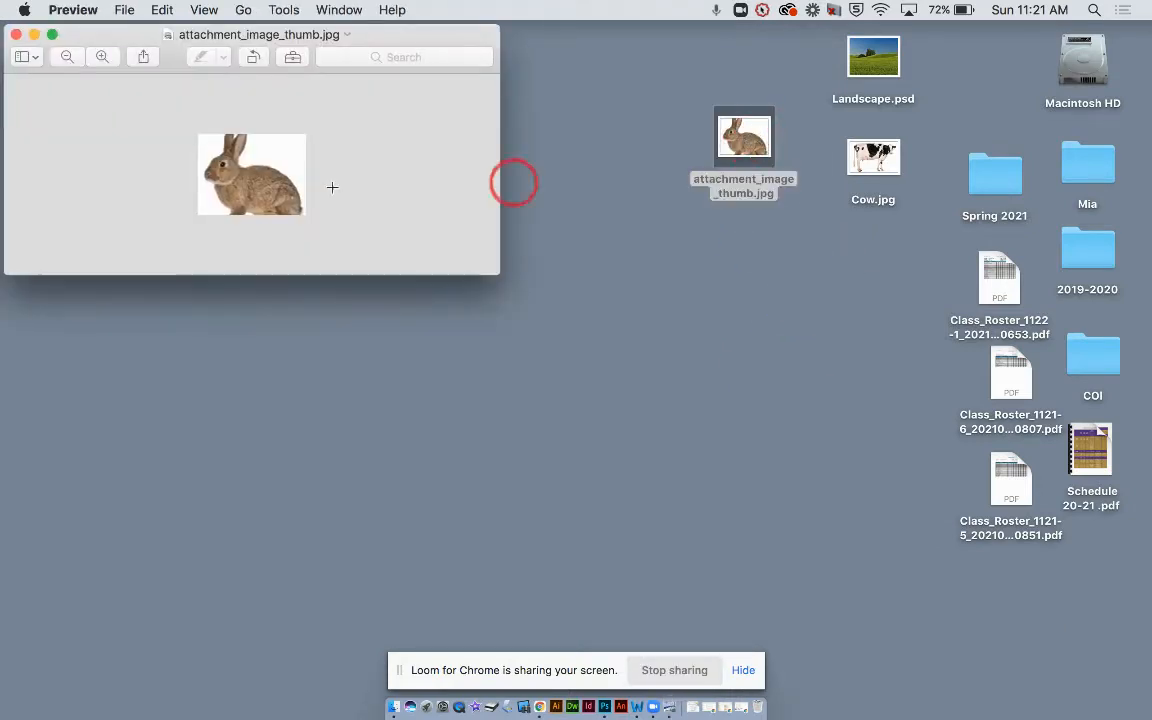
{"action": "scroll", "coordinate": [259, 142], "scroll_direction": "up", "scroll_amount": 5}
{"action": "scroll", "coordinate": [259, 142], "scroll_direction": "down", "scroll_amount": 3}
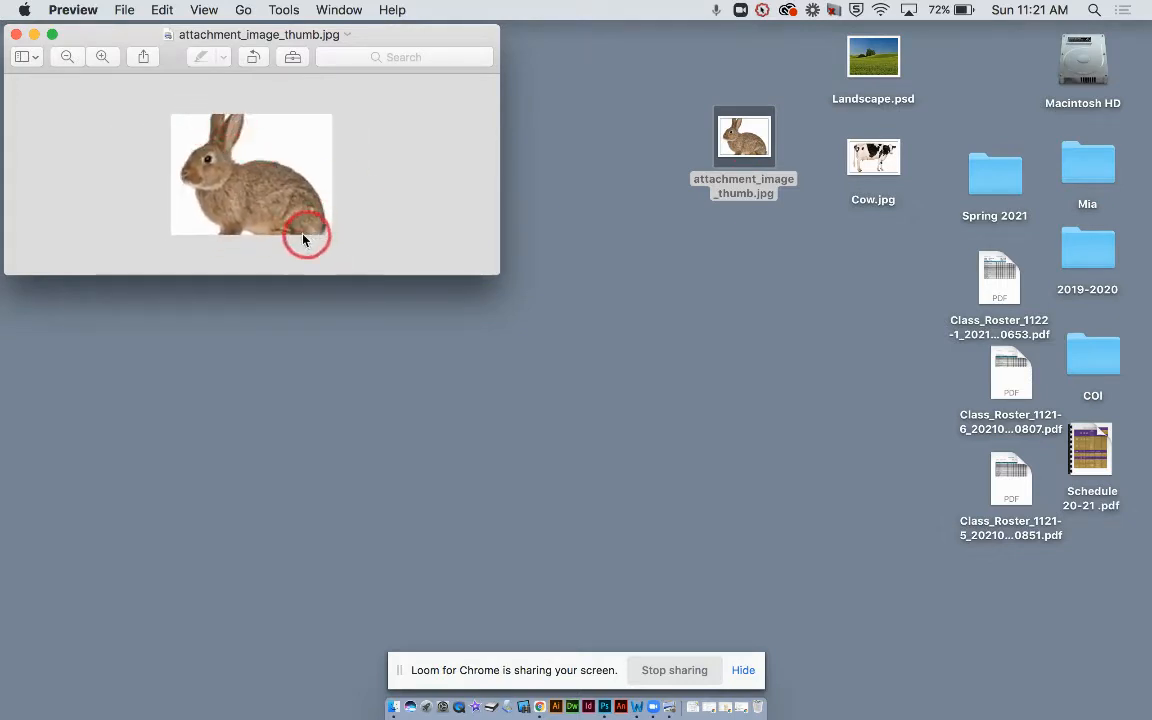
{"action": "left_click", "coordinate": [16, 35]}
Step: Return to the assignment page and download the full-size rabbit image to the Desktop as bunny.jpg
{"action": "left_click", "coordinate": [746, 703]}
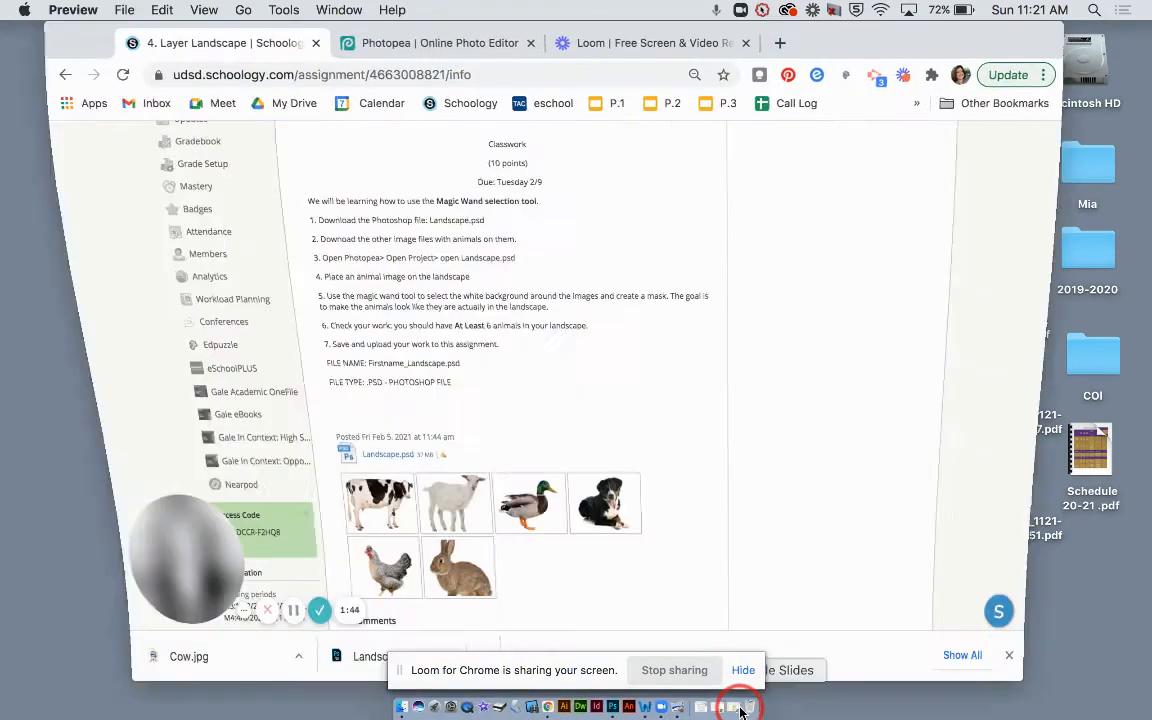
{"action": "left_click", "coordinate": [435, 569]}
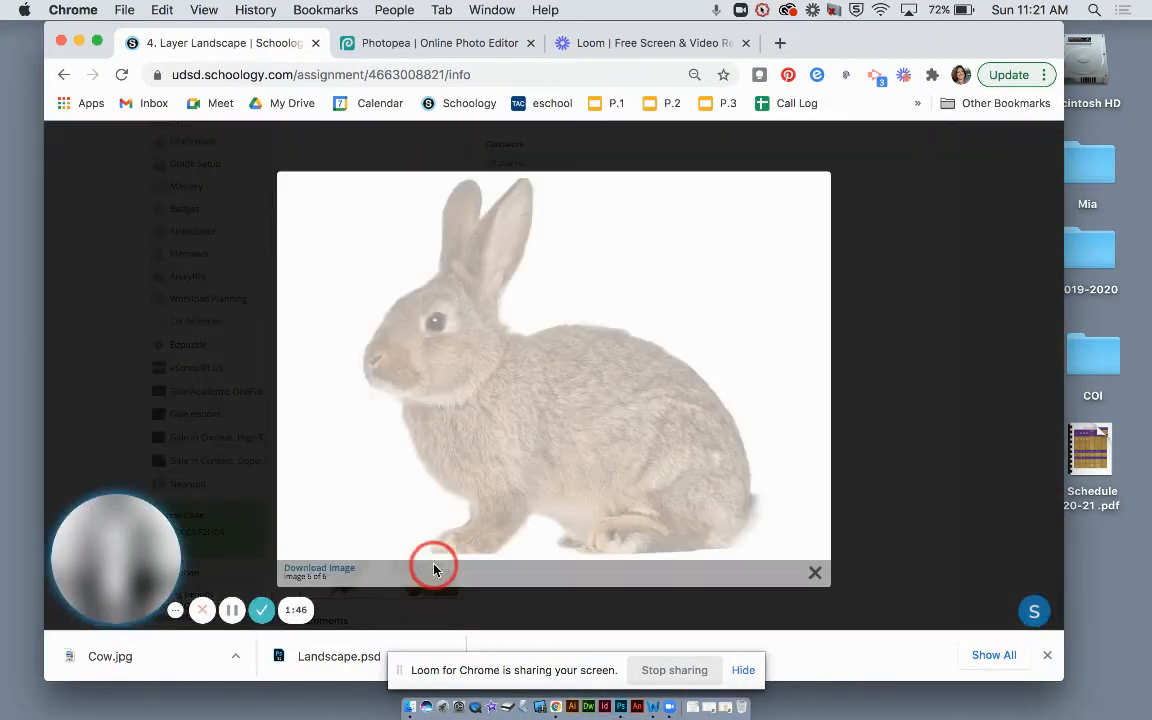
{"action": "left_click", "coordinate": [350, 575]}
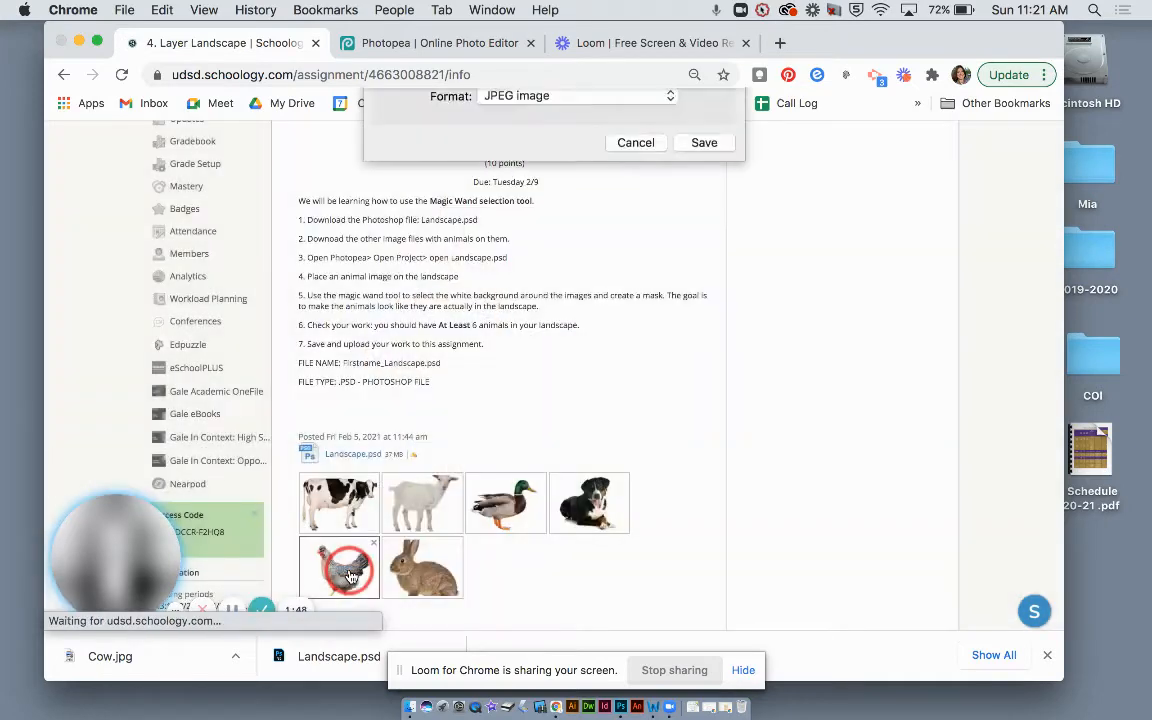
{"action": "left_click", "coordinate": [676, 277]}
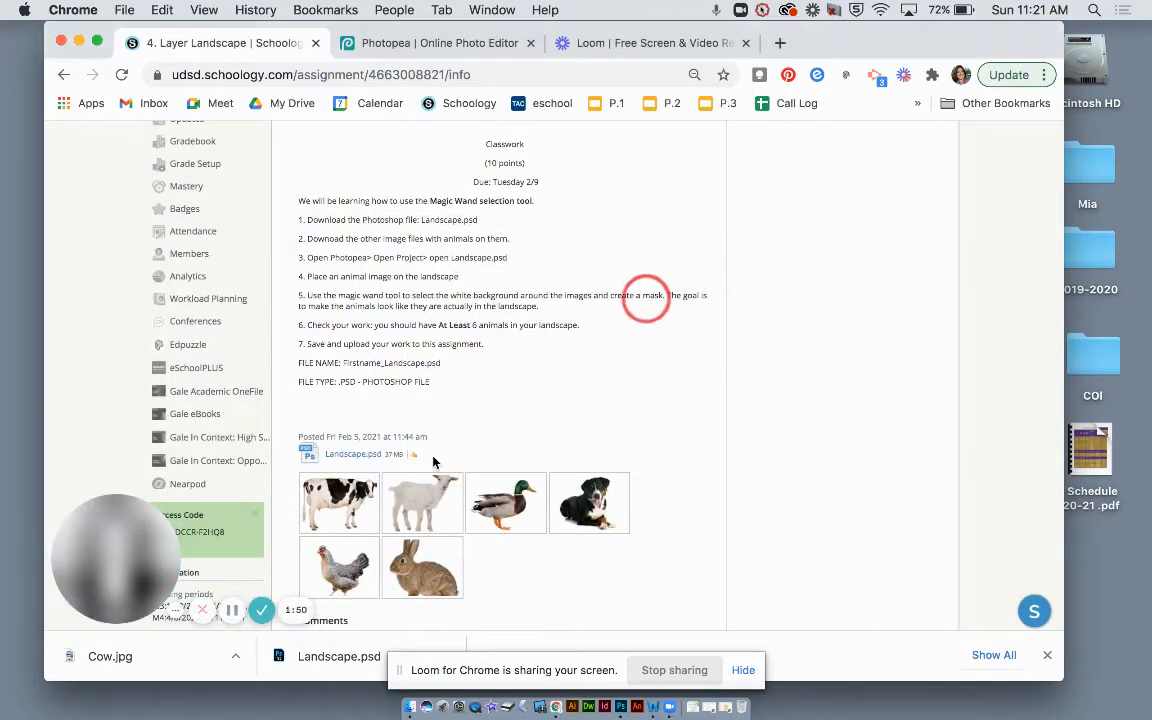
{"action": "left_click", "coordinate": [87, 660]}
{"action": "left_click_drag", "start_coordinate": [87, 660], "coordinate": [1087, 576]}
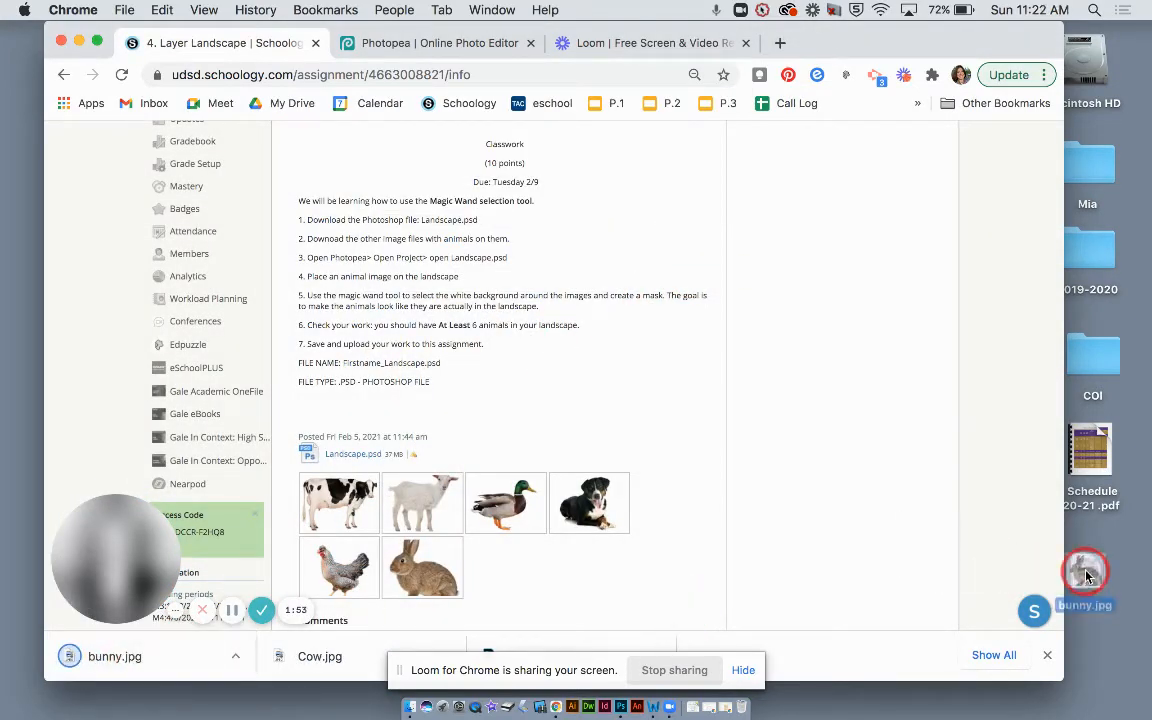
Step: Open bunny.jpg and attachment_image_thumb.jpg side by side in Preview to compare their sizes, and close both
{"action": "left_click", "coordinate": [78, 44]}
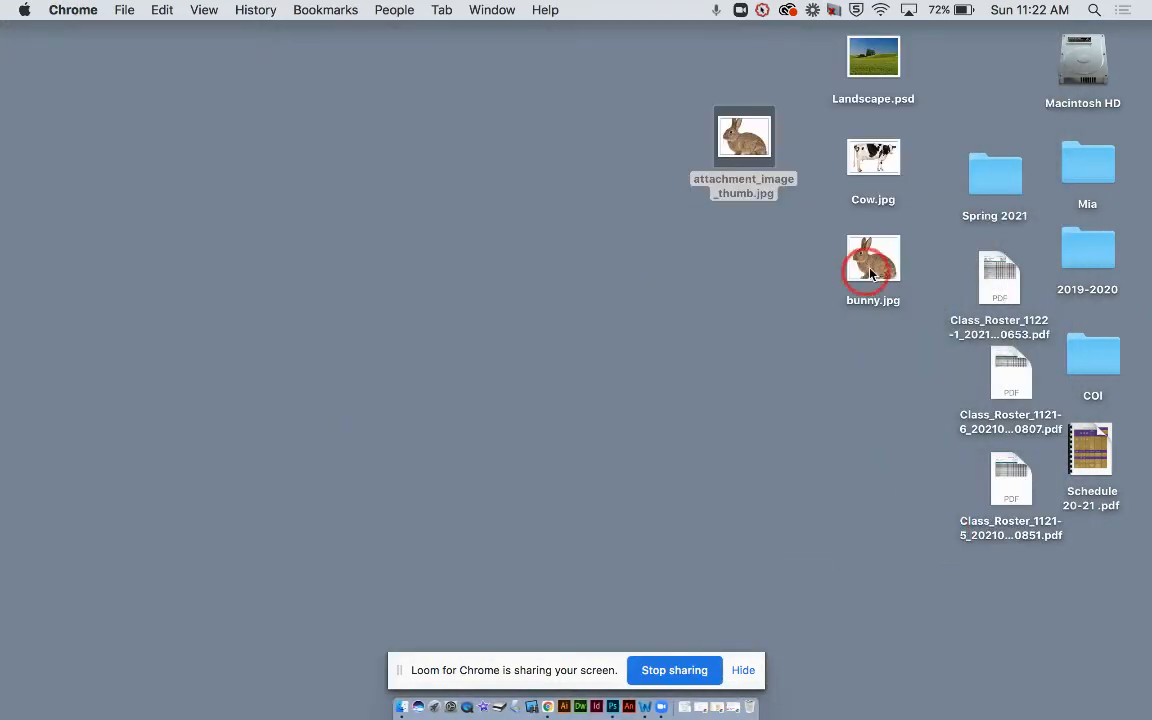
{"action": "left_click_drag", "start_coordinate": [869, 262], "coordinate": [563, 180]}
{"action": "double_click", "coordinate": [563, 178]}
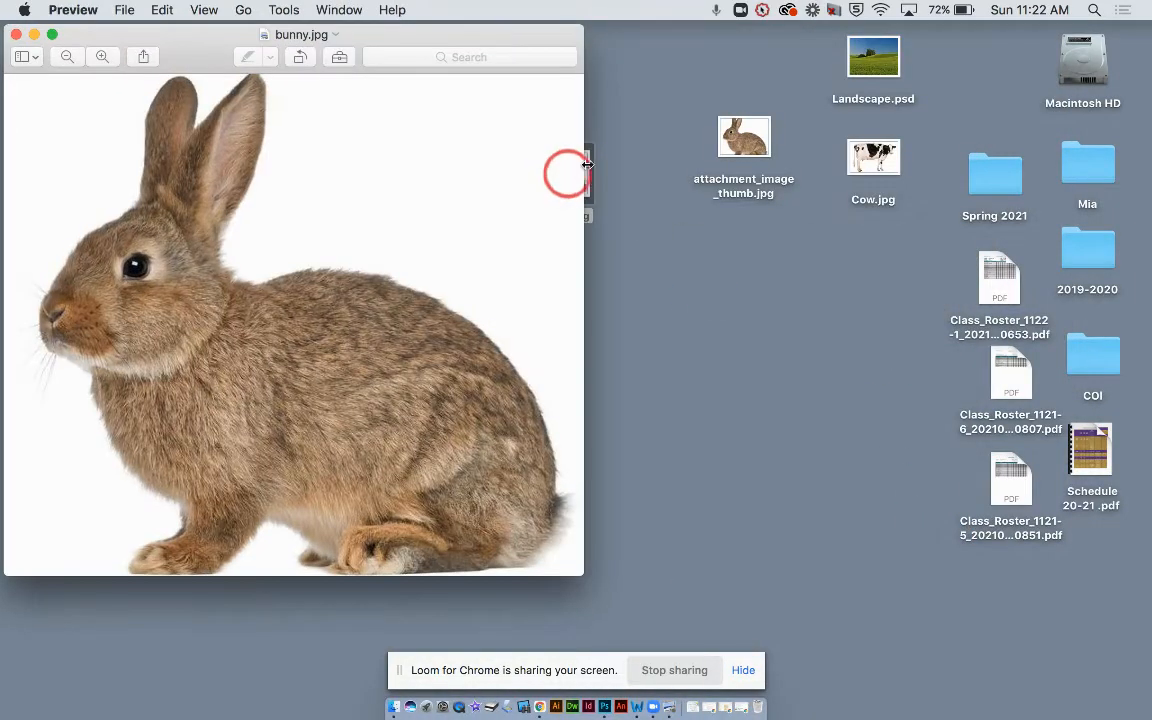
{"action": "double_click", "coordinate": [754, 150]}
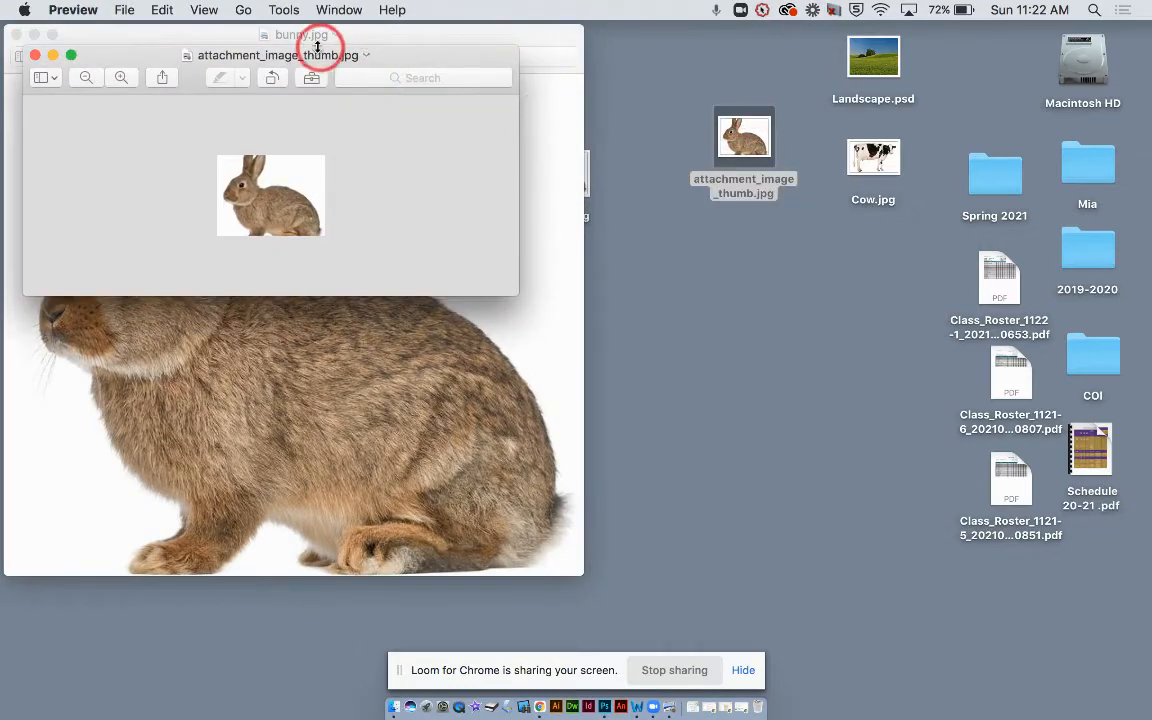
{"action": "left_click_drag", "start_coordinate": [318, 47], "coordinate": [900, 126]}
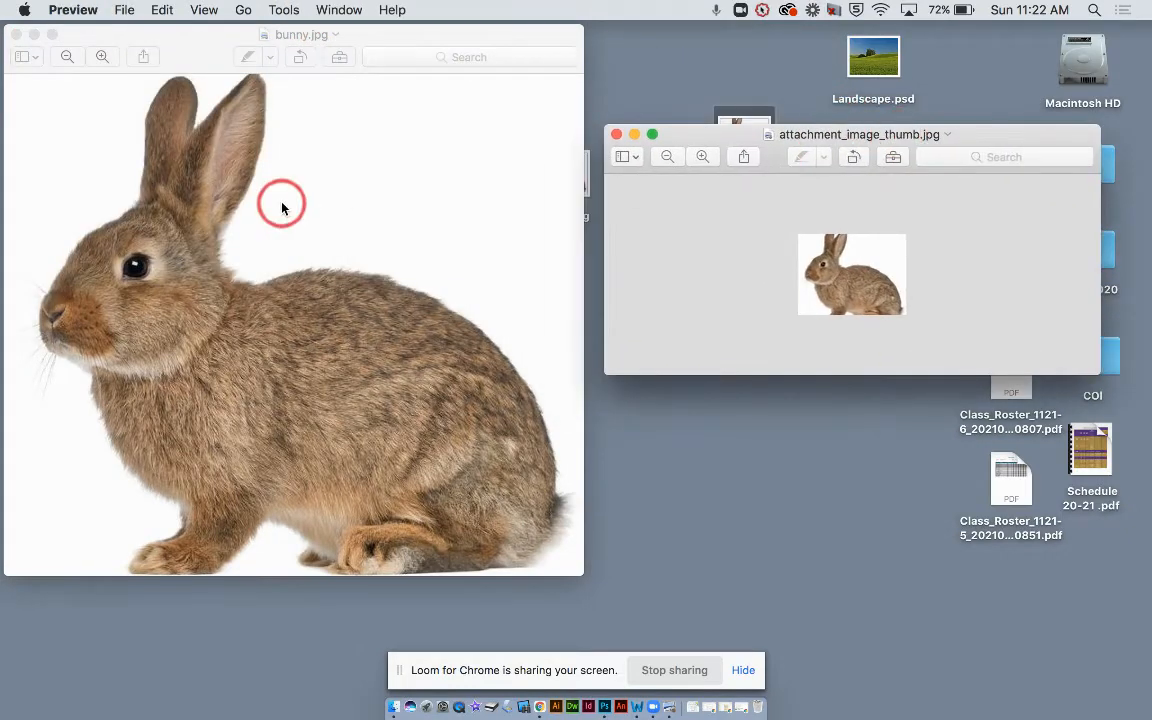
{"action": "left_click", "coordinate": [15, 35]}
{"action": "left_click", "coordinate": [615, 135]}
Step: Move attachment_image_thumb.jpg from the desktop to the Trash
{"action": "left_click", "coordinate": [752, 165]}
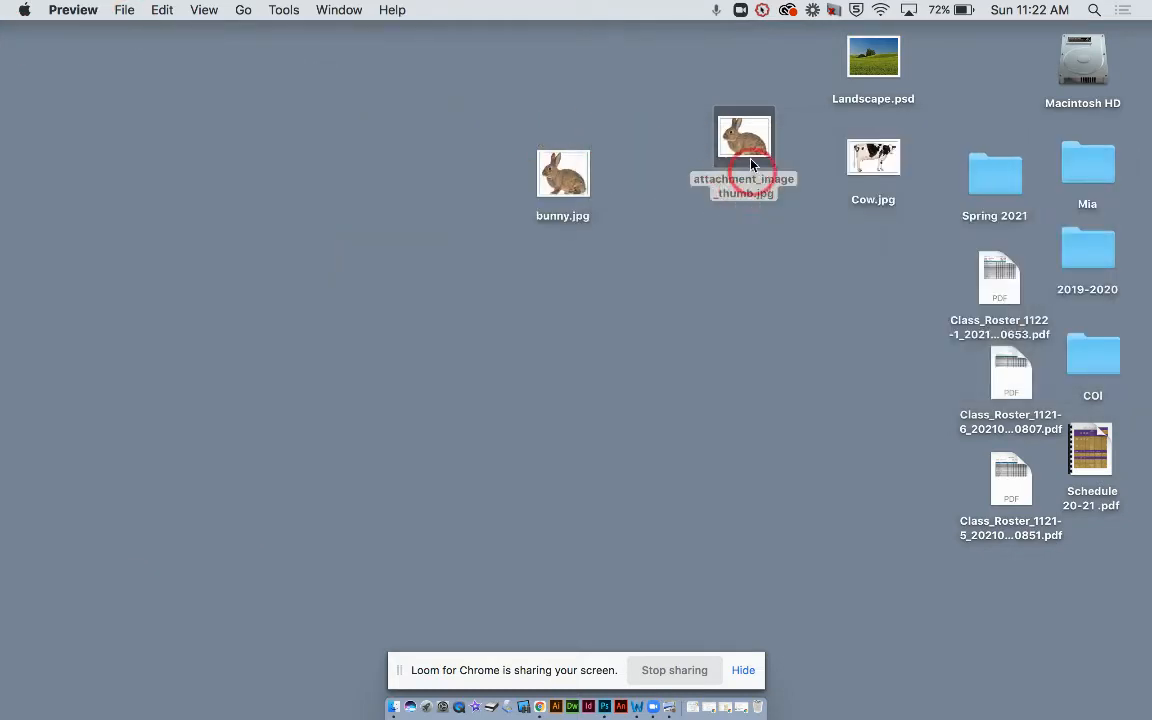
{"action": "left_click_drag", "start_coordinate": [762, 414], "coordinate": [757, 706]}
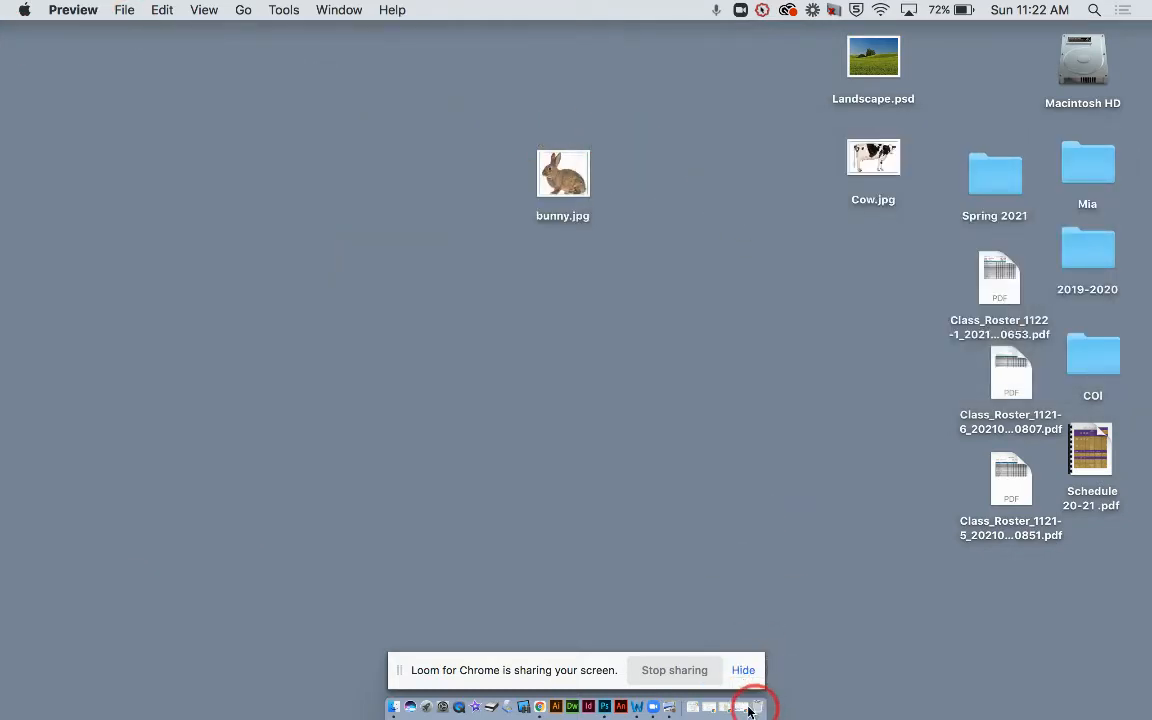
Step: Return to the assignment page and download the full-size dog image to the Desktop as a JPEG named Dog
{"action": "left_click", "coordinate": [745, 709]}
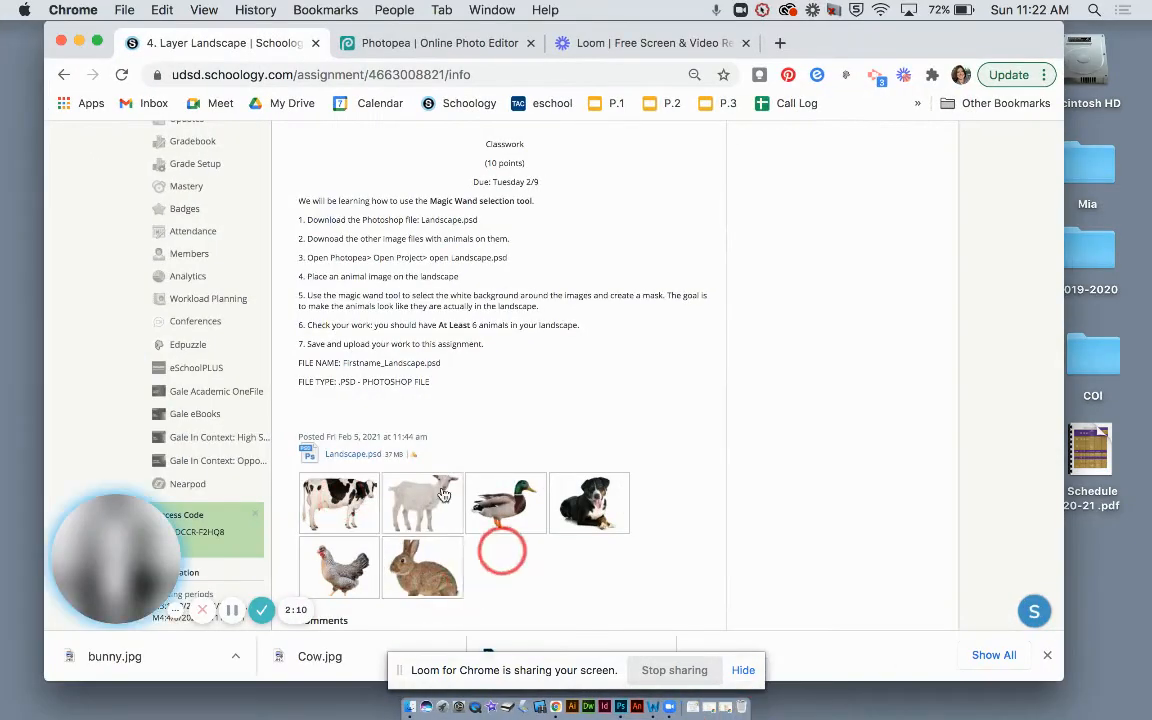
{"action": "left_click_drag", "start_coordinate": [427, 562], "coordinate": [1079, 575]}
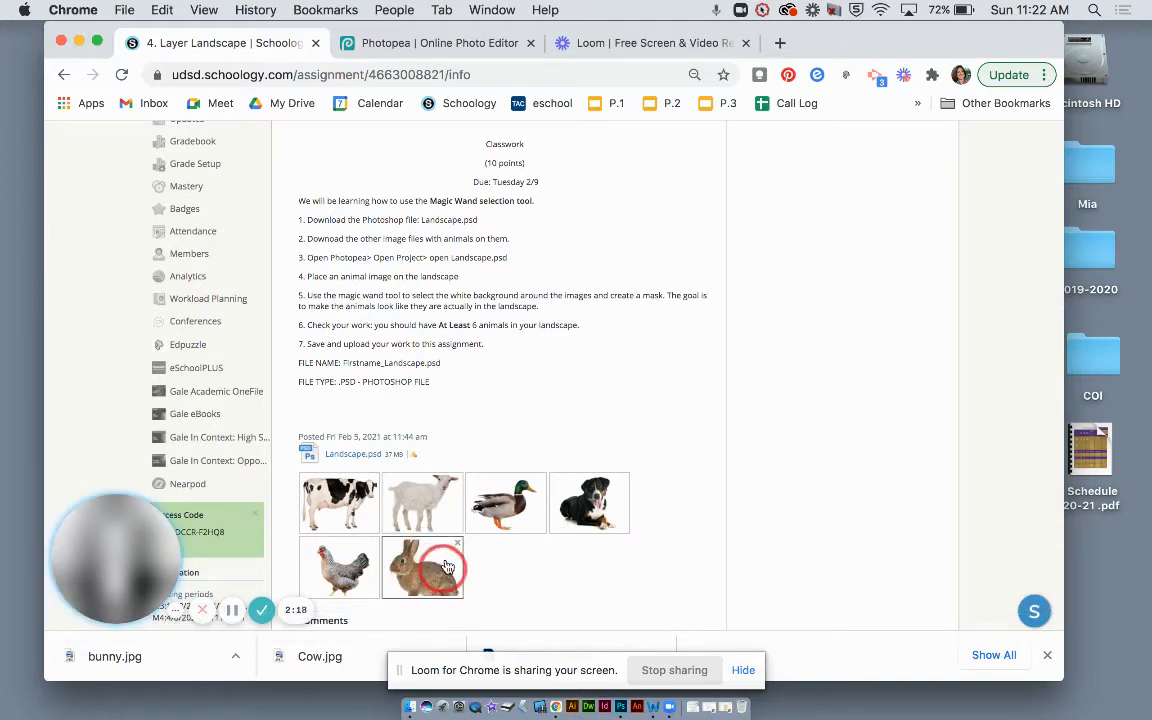
{"action": "left_click", "coordinate": [588, 505]}
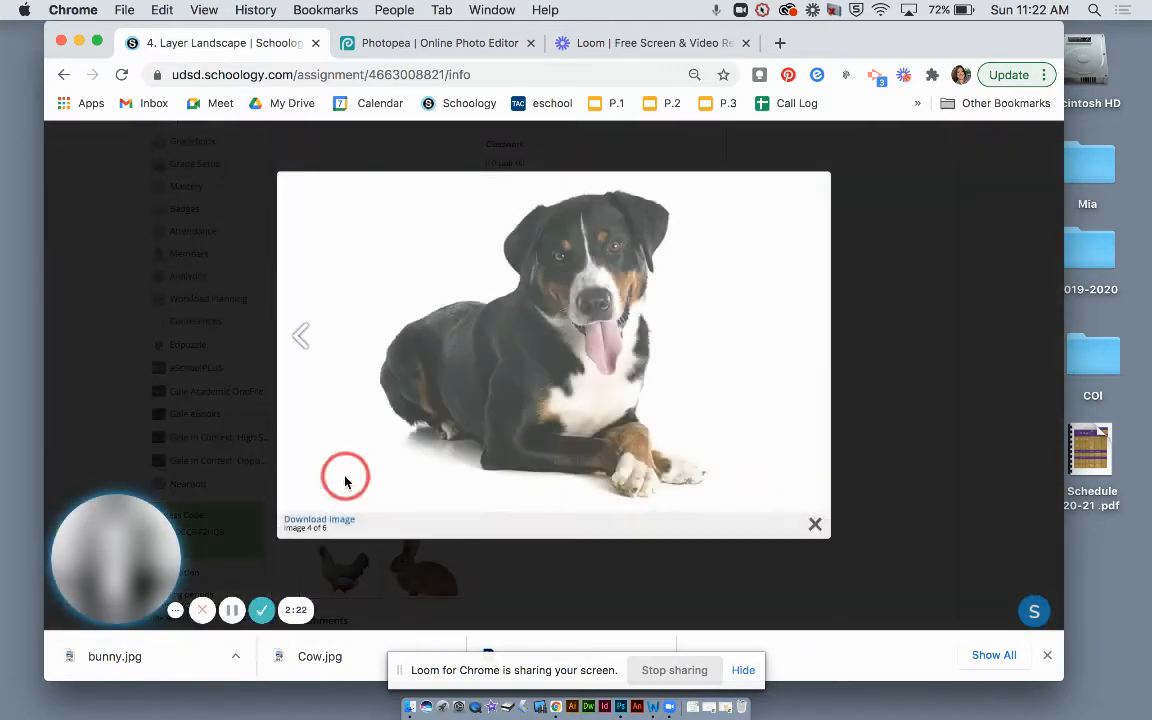
{"action": "left_click", "coordinate": [336, 519]}
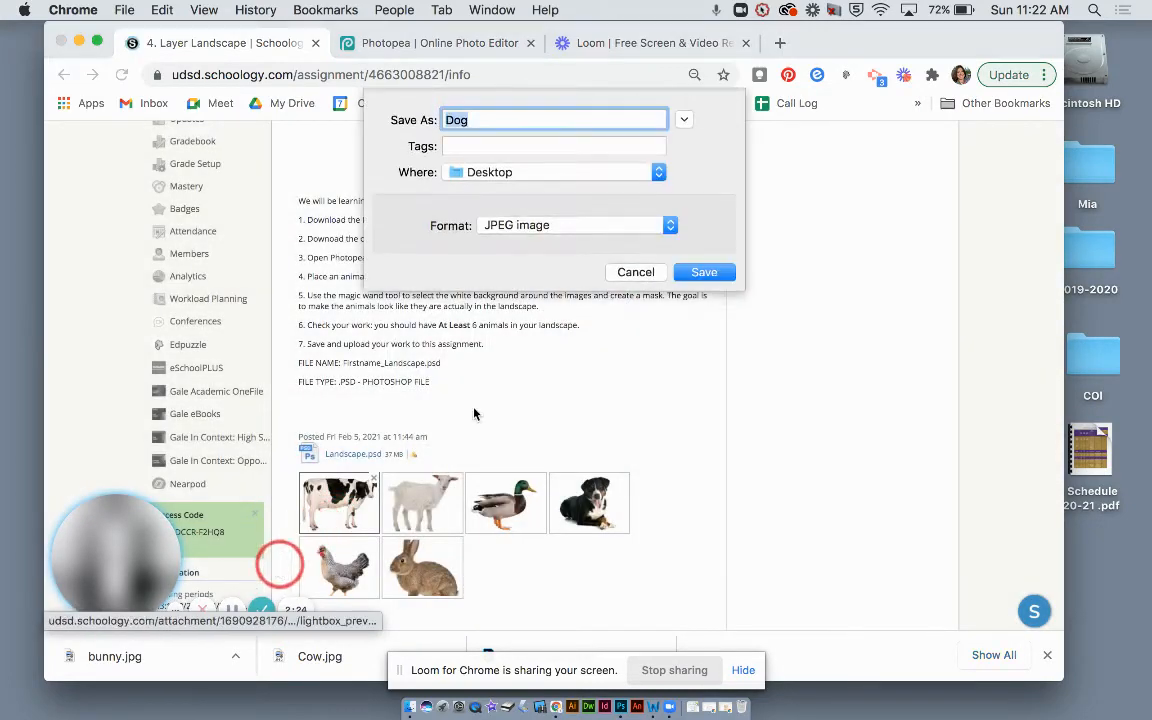
{"action": "left_click", "coordinate": [710, 267]}
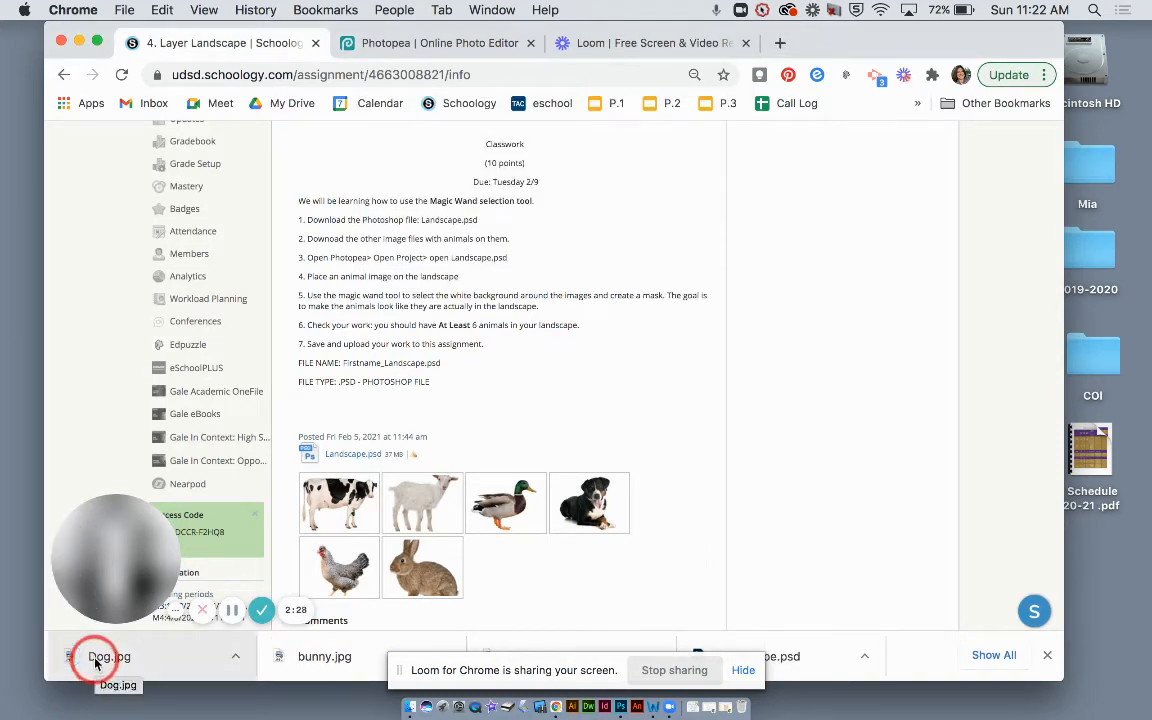
{"action": "left_click_drag", "start_coordinate": [95, 663], "coordinate": [1120, 578]}
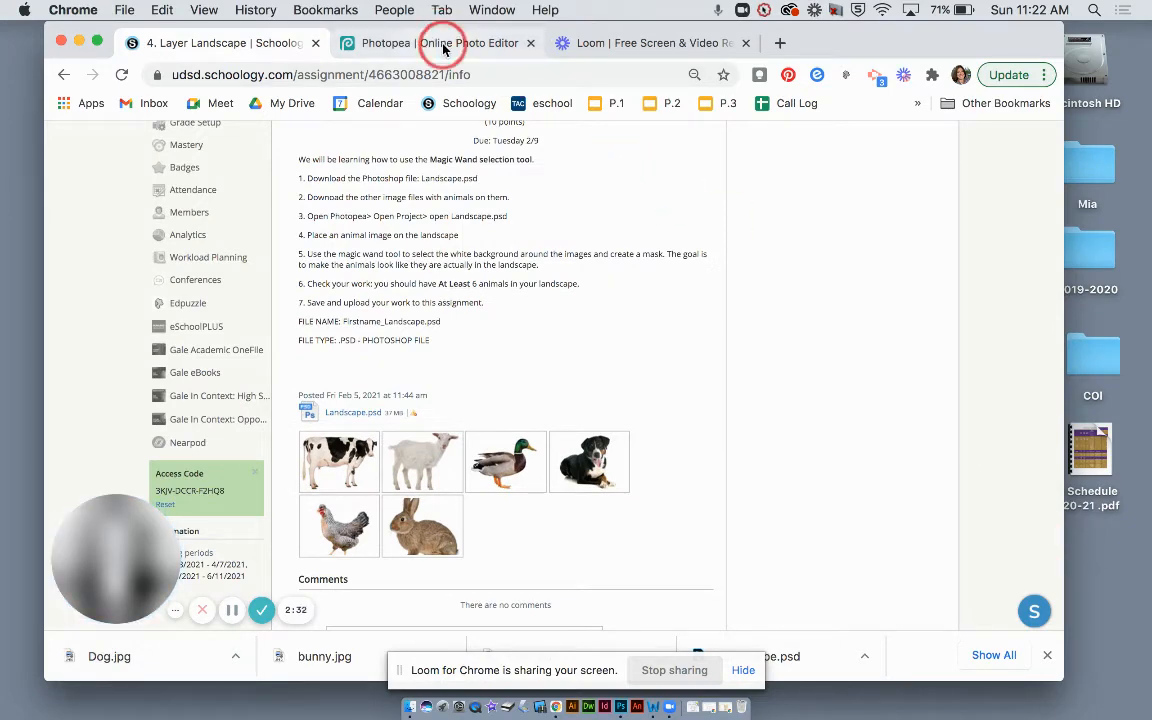
Step: Switch to Photopea, open Landscape.psd from the Desktop, and expand the browser window to full screen
{"action": "left_click", "coordinate": [441, 42]}
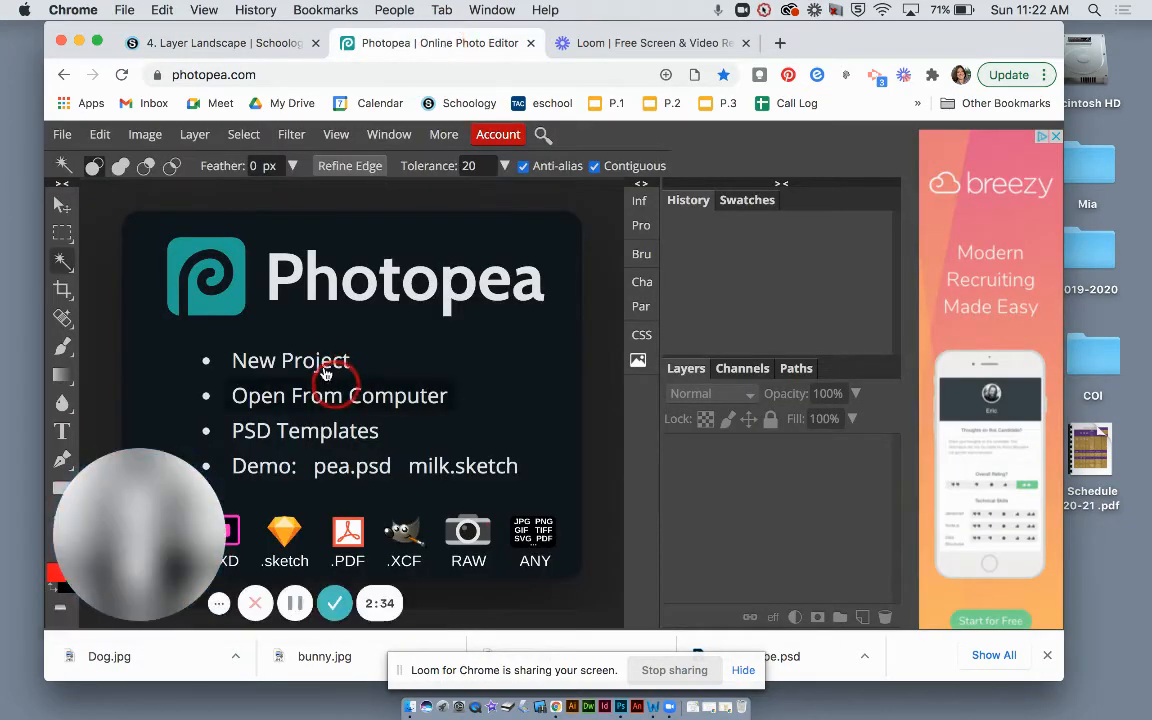
{"action": "left_click", "coordinate": [333, 400]}
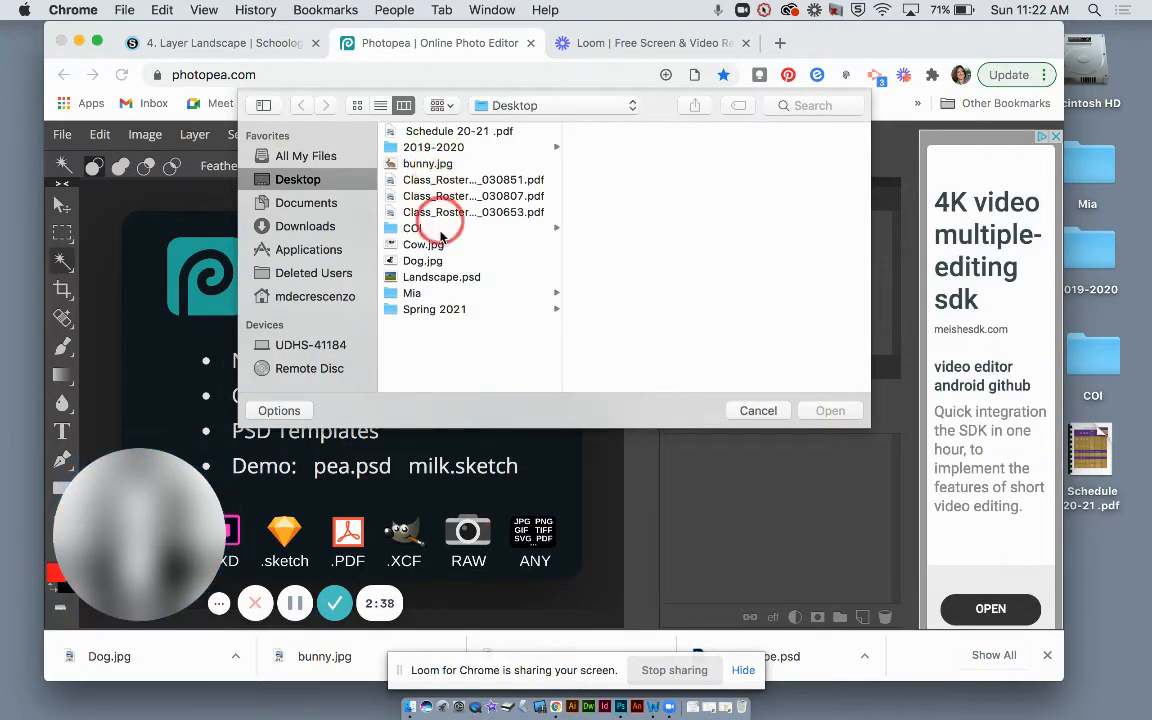
{"action": "left_click", "coordinate": [440, 278]}
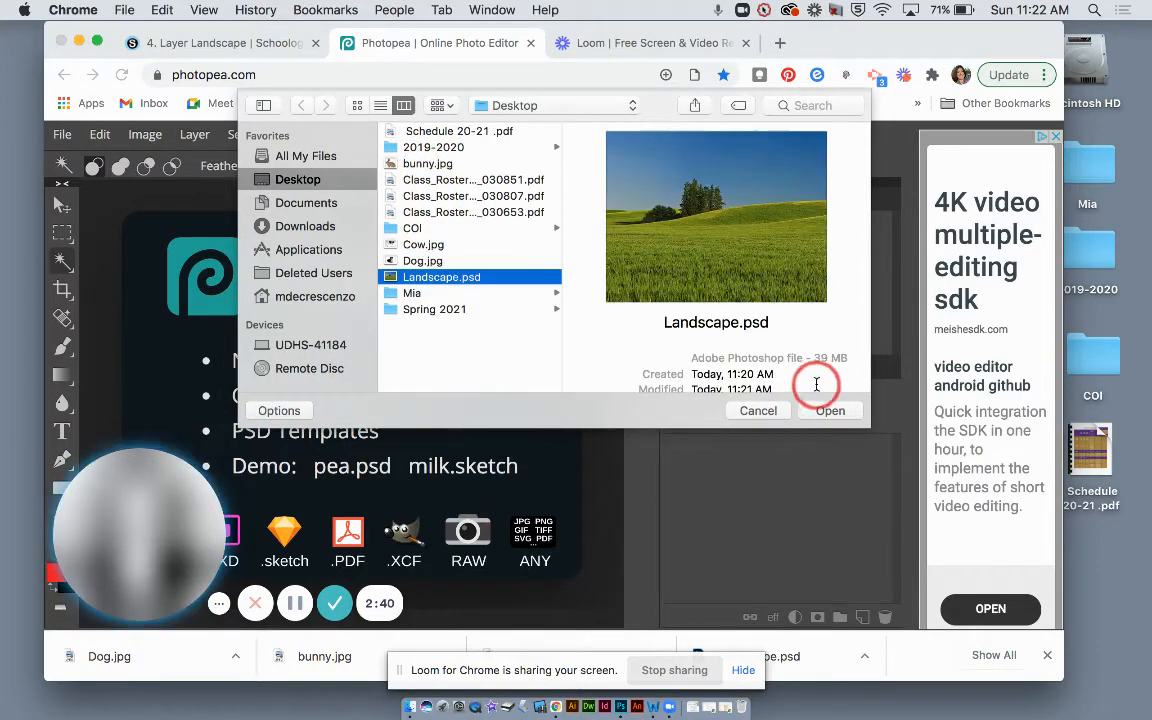
{"action": "left_click", "coordinate": [828, 411]}
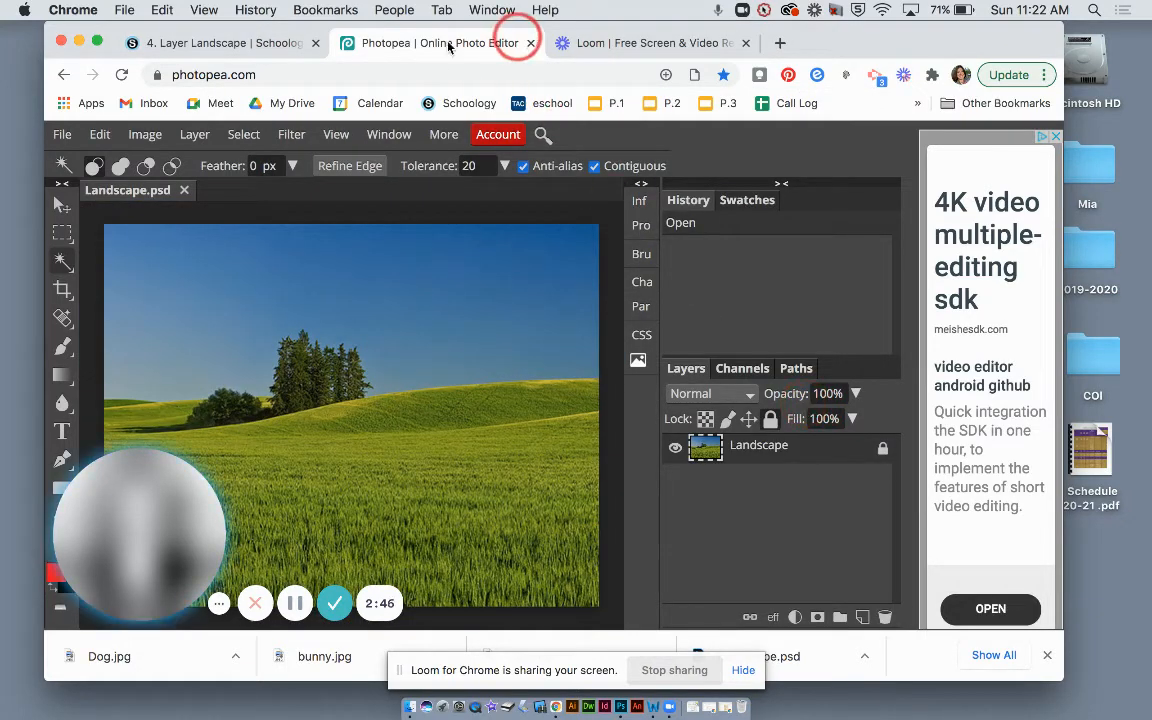
{"action": "left_click", "coordinate": [97, 43]}
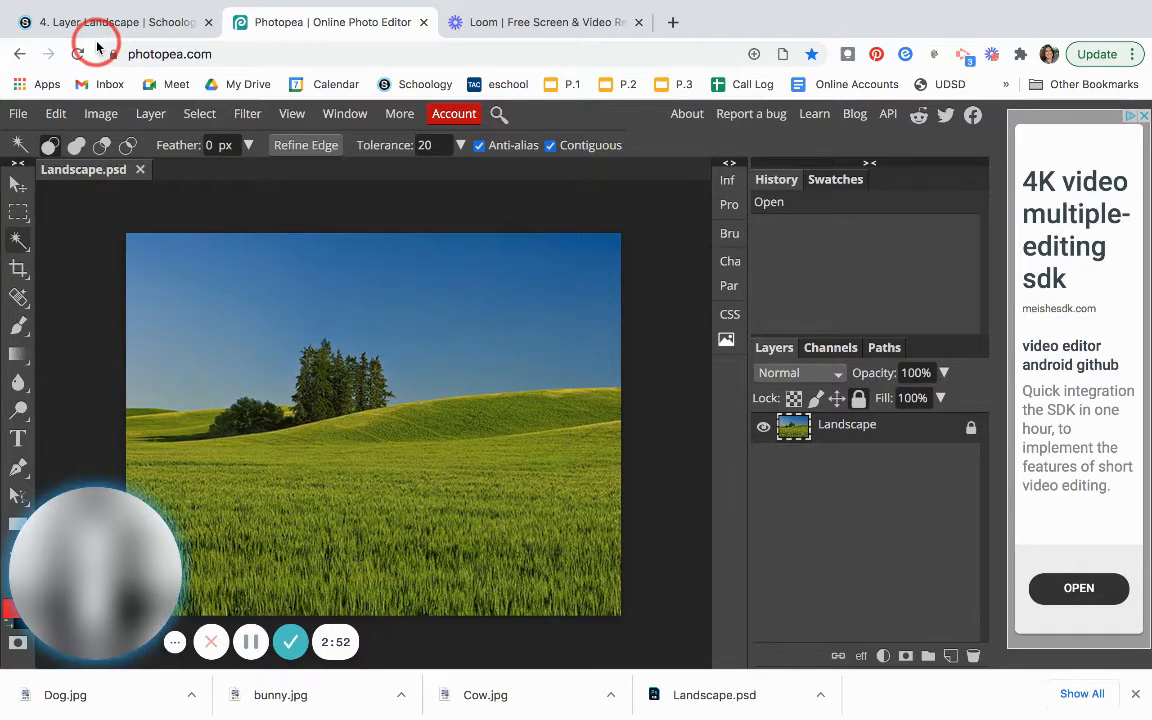
Step: Place Cow.jpg from the Desktop into the landscape, move it to the middle of the canvas, and toggle the Cow layer's visibility off and on
{"action": "left_click", "coordinate": [22, 112]}
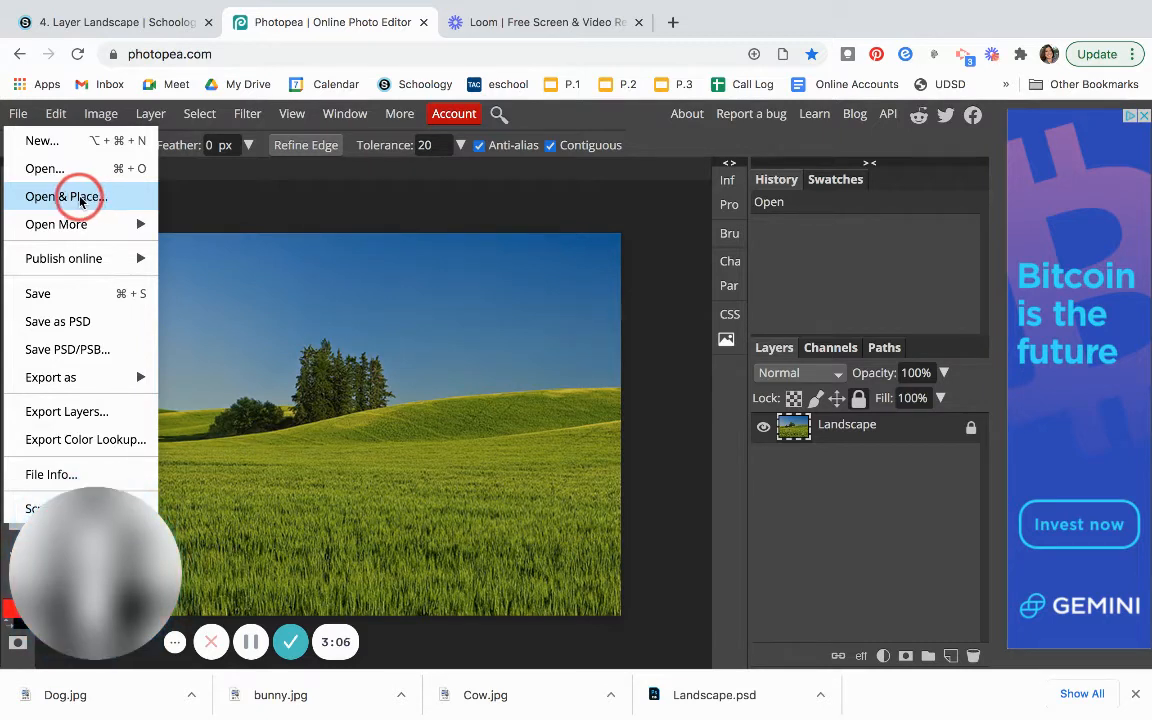
{"action": "left_click", "coordinate": [81, 200]}
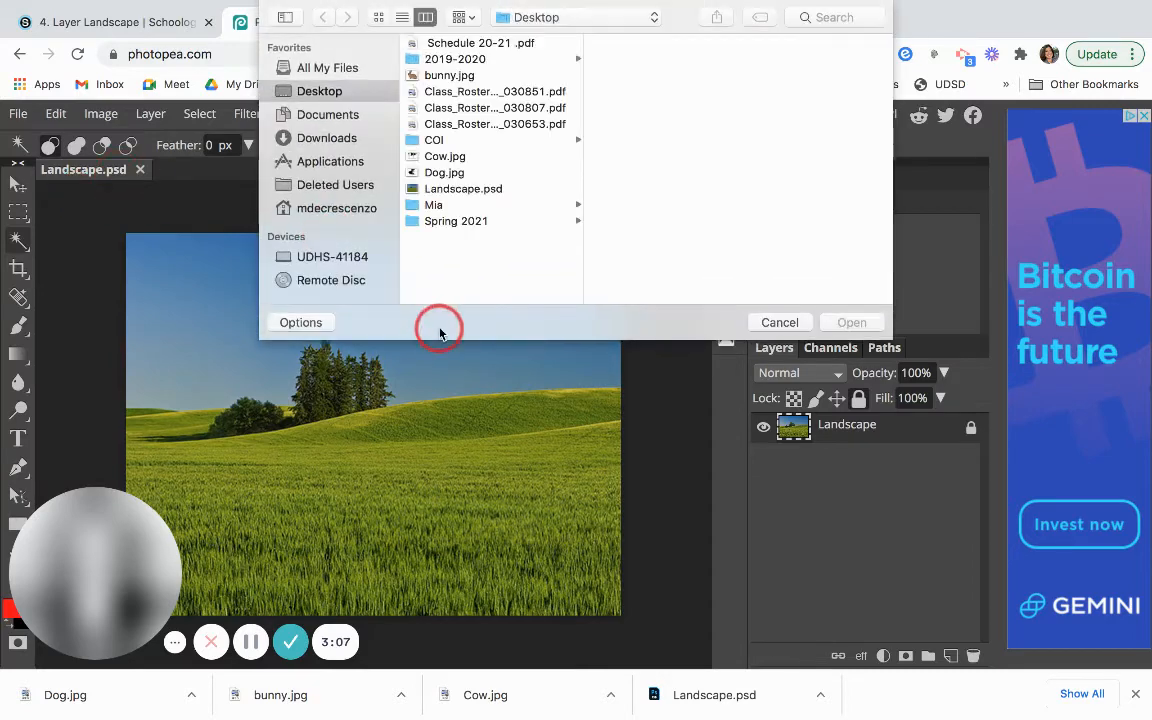
{"action": "left_click", "coordinate": [440, 156]}
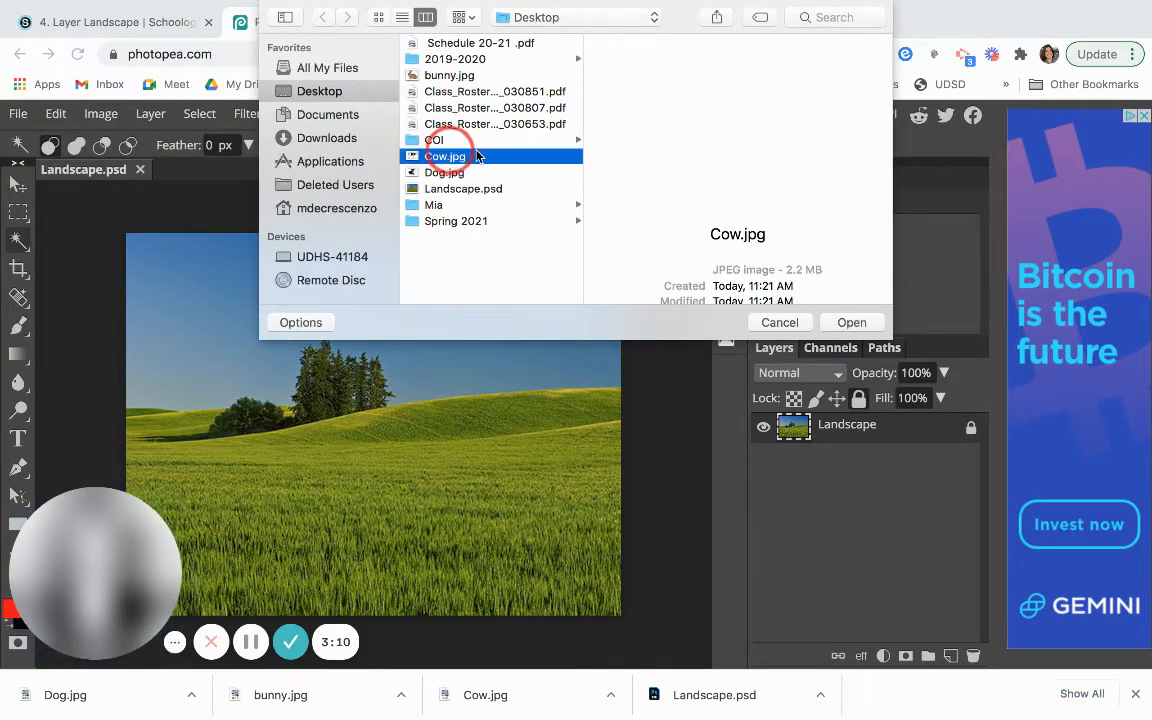
{"action": "left_click", "coordinate": [858, 320]}
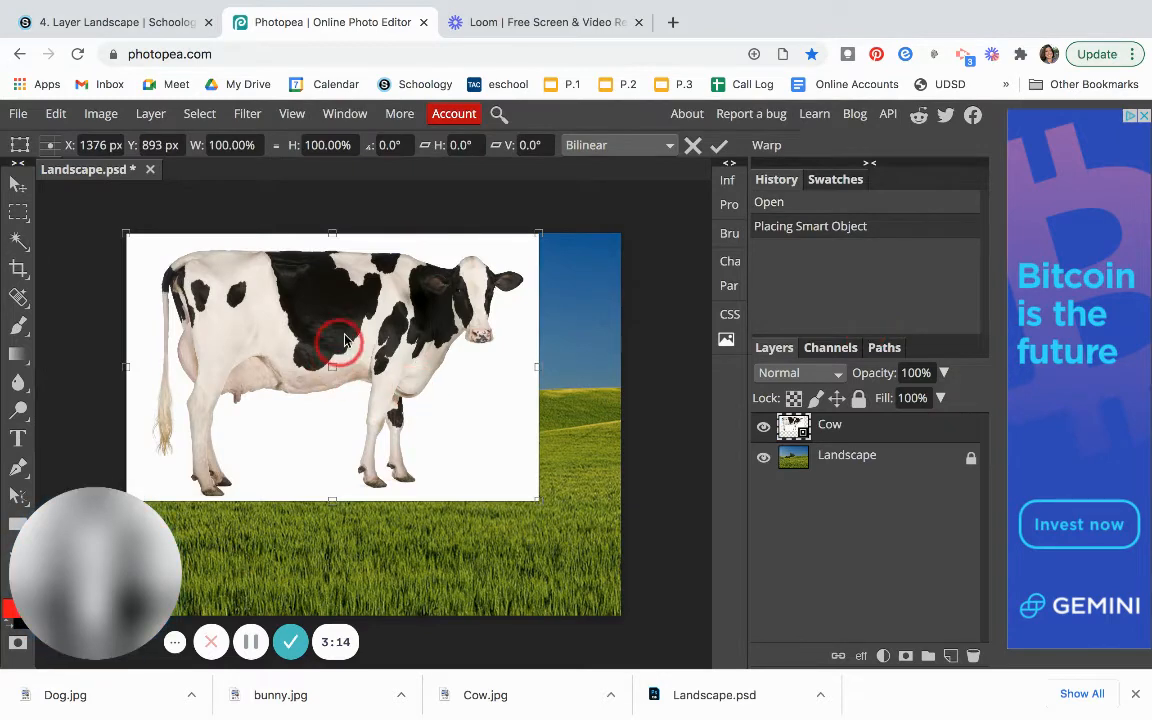
{"action": "left_click_drag", "start_coordinate": [350, 335], "coordinate": [402, 394]}
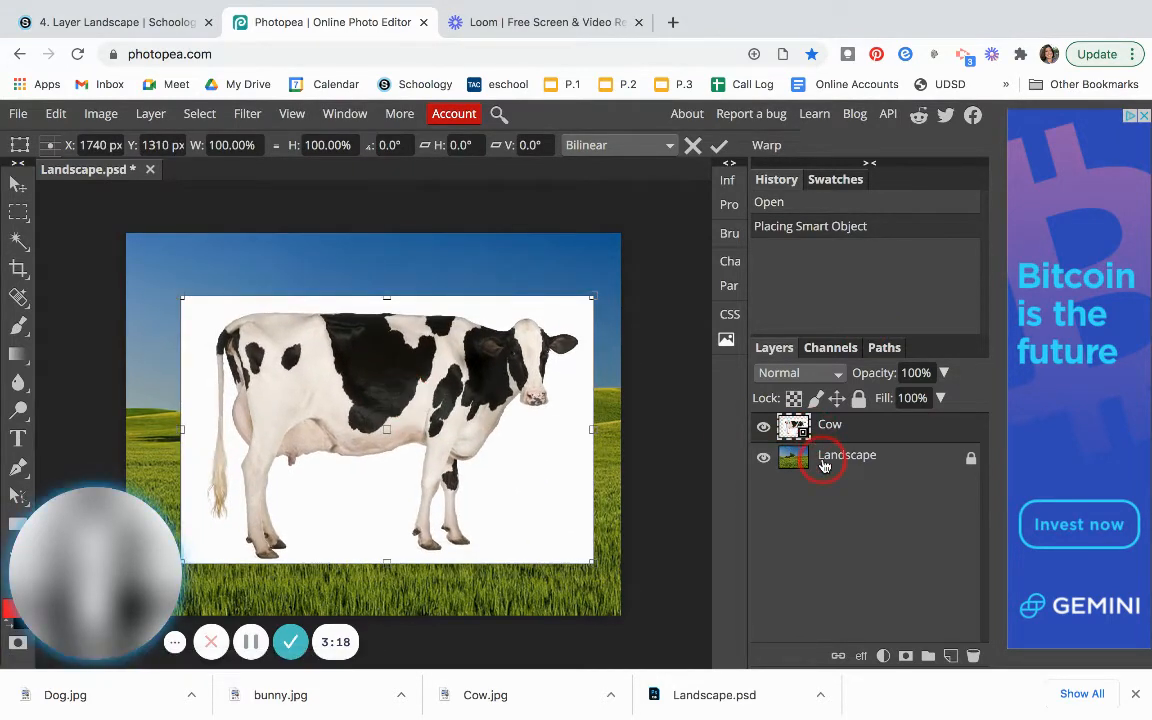
{"action": "left_click", "coordinate": [764, 430]}
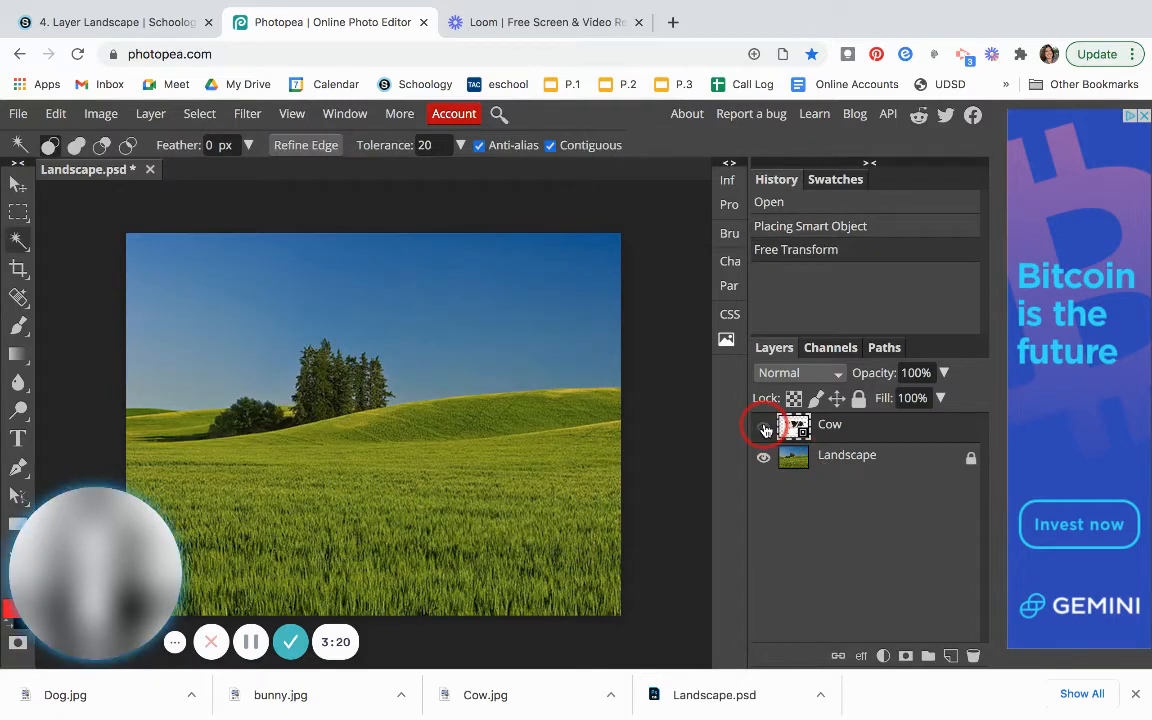
{"action": "left_click", "coordinate": [764, 430]}
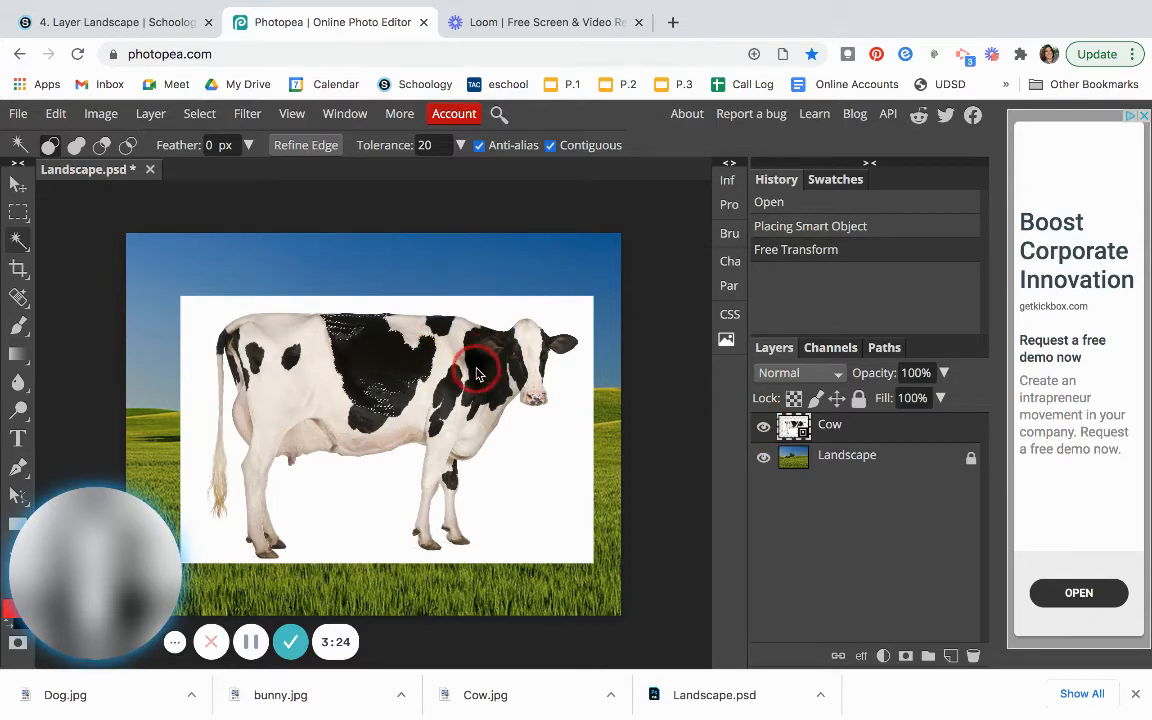
Step: Deselect the stray Magic Wand selection on the cow and move the cow image slightly up and to the left
{"action": "left_click", "coordinate": [432, 332]}
{"action": "key", "text": "ctrl+d"}
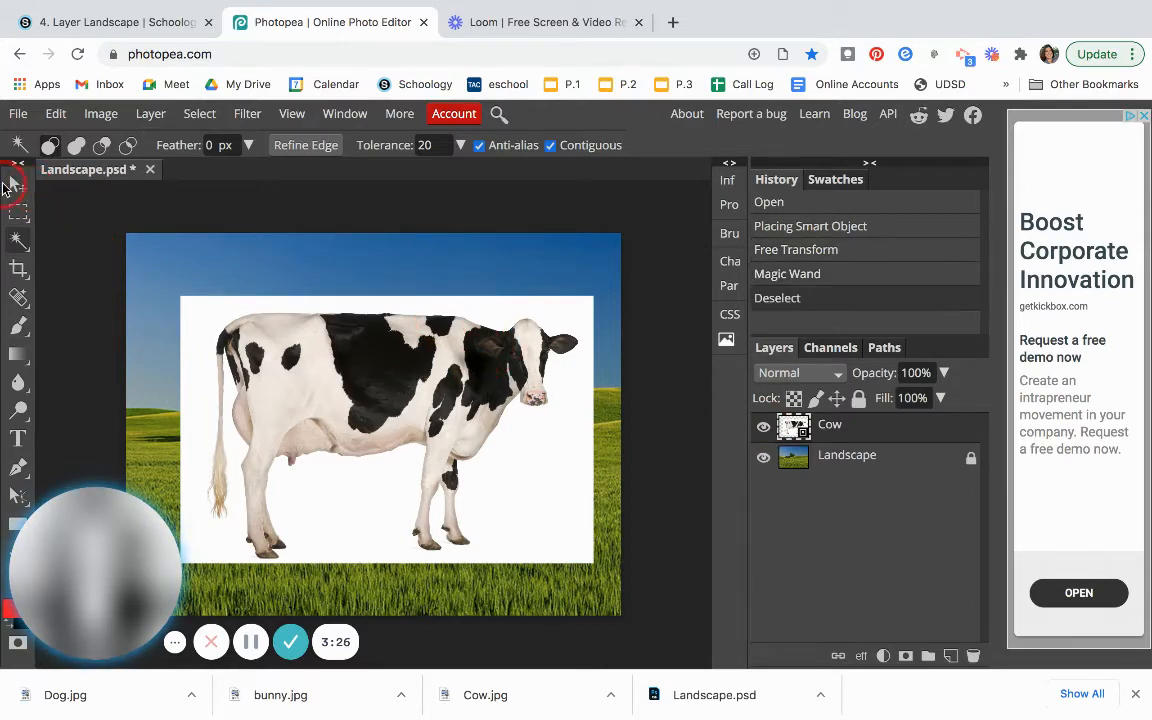
{"action": "left_click", "coordinate": [8, 186]}
{"action": "mouse_move", "coordinate": [560, 463]}
{"action": "left_mouse_down"}
{"action": "mouse_move", "coordinate": [563, 545]}
{"action": "mouse_move", "coordinate": [549, 416]}
{"action": "mouse_move", "coordinate": [533, 457]}
{"action": "mouse_move", "coordinate": [554, 454]}
{"action": "left_mouse_up"}
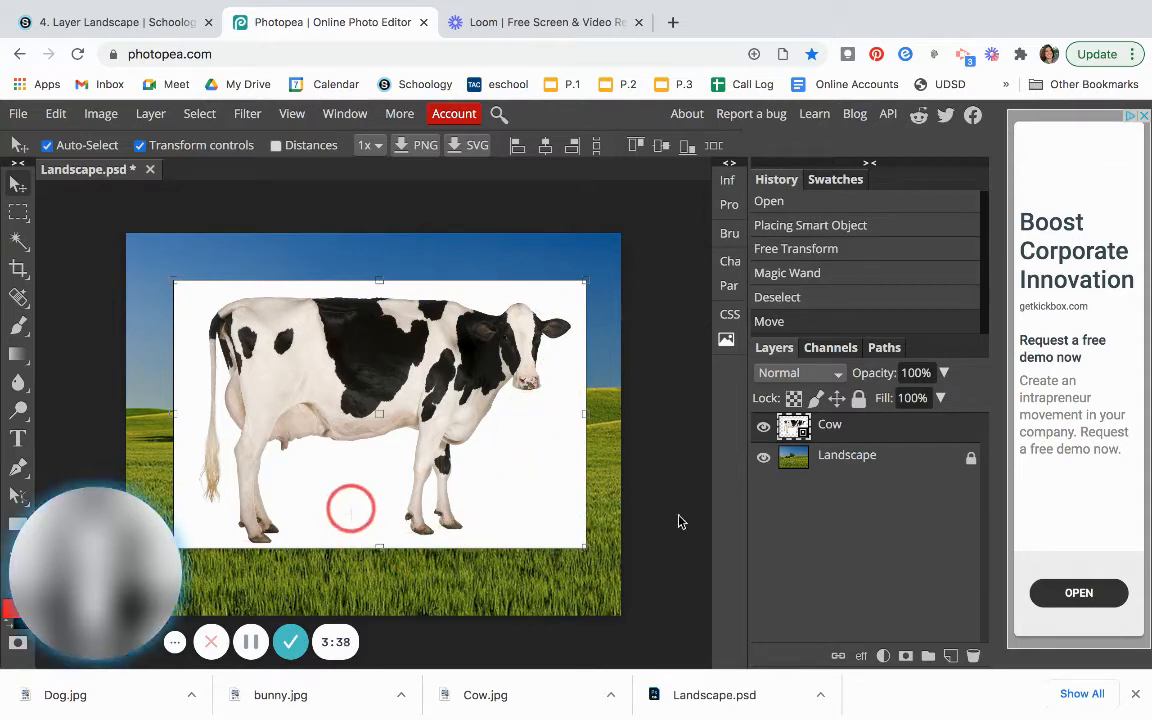
{"action": "left_click", "coordinate": [831, 477]}
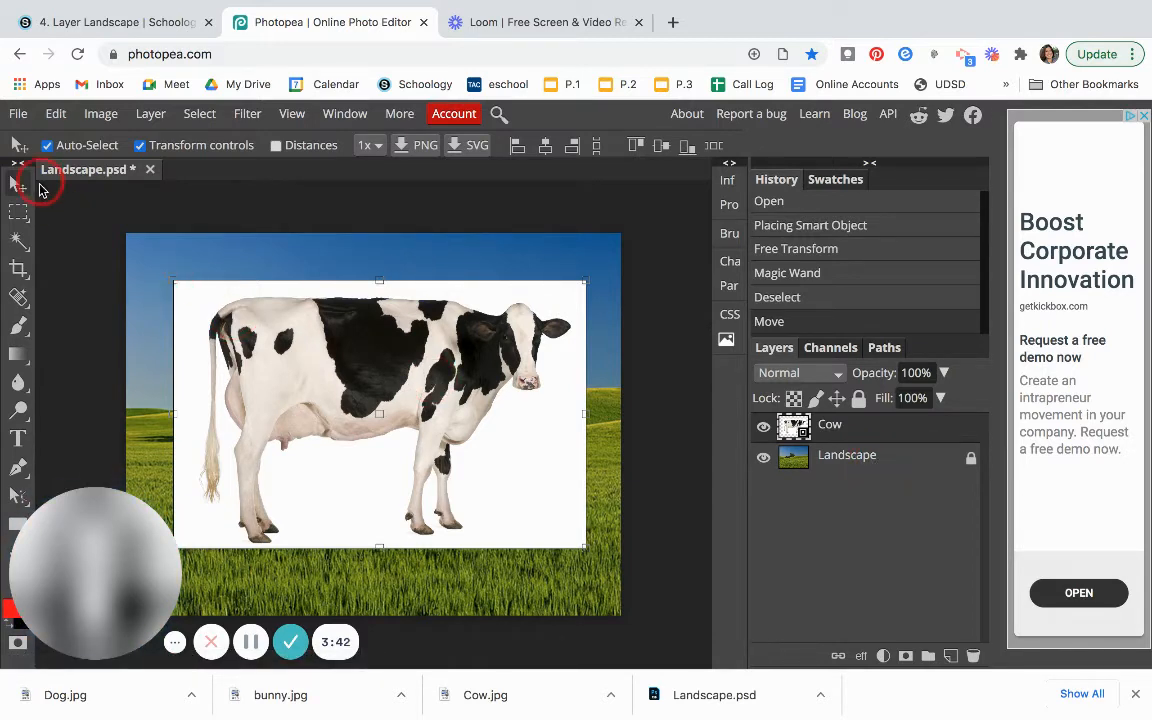
{"action": "right_click", "coordinate": [19, 242]}
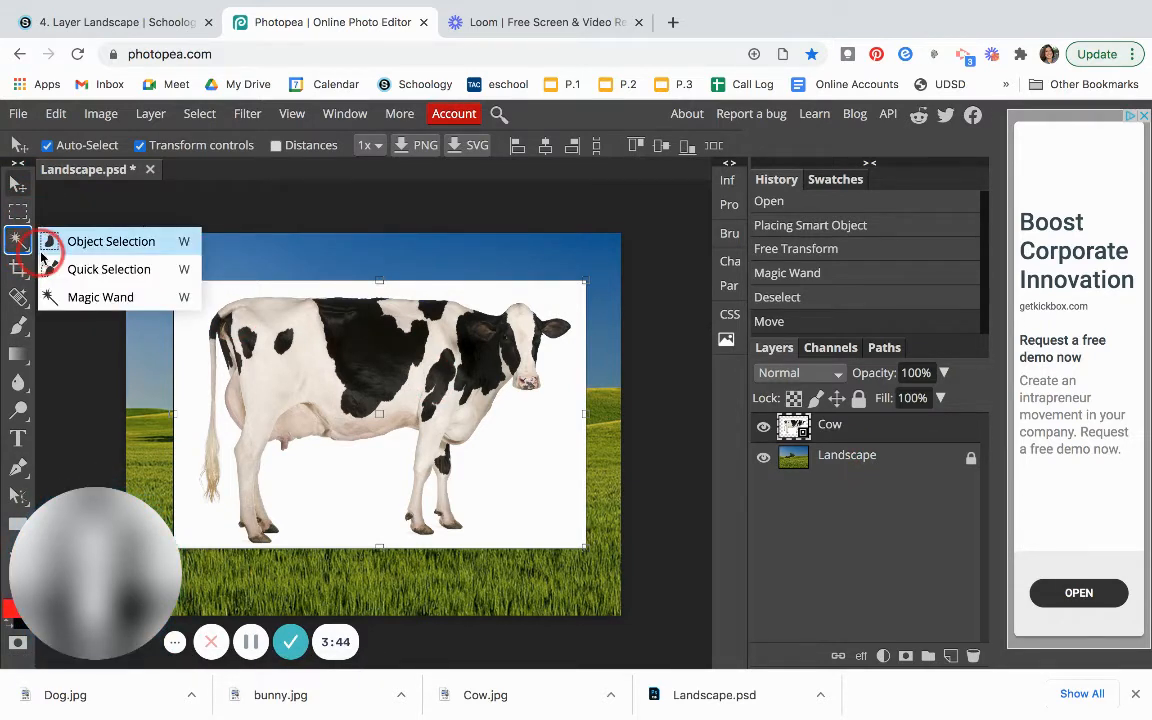
{"action": "left_click", "coordinate": [77, 241]}
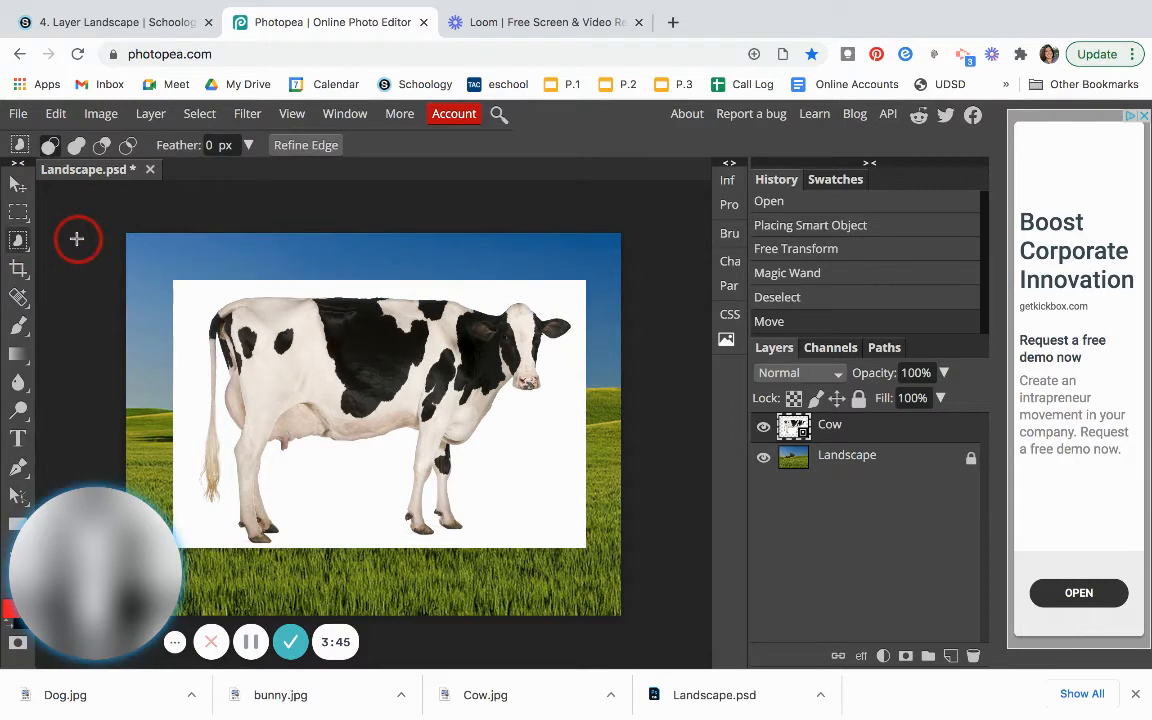
{"action": "right_click", "coordinate": [19, 241]}
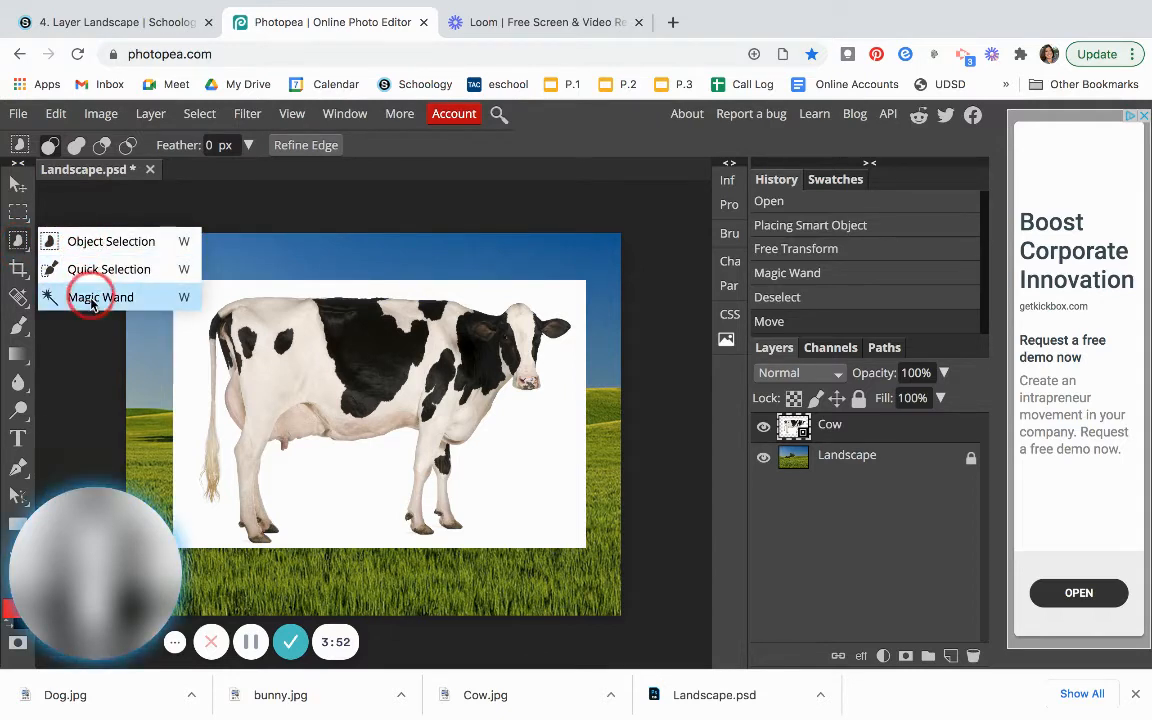
{"action": "left_click", "coordinate": [19, 241]}
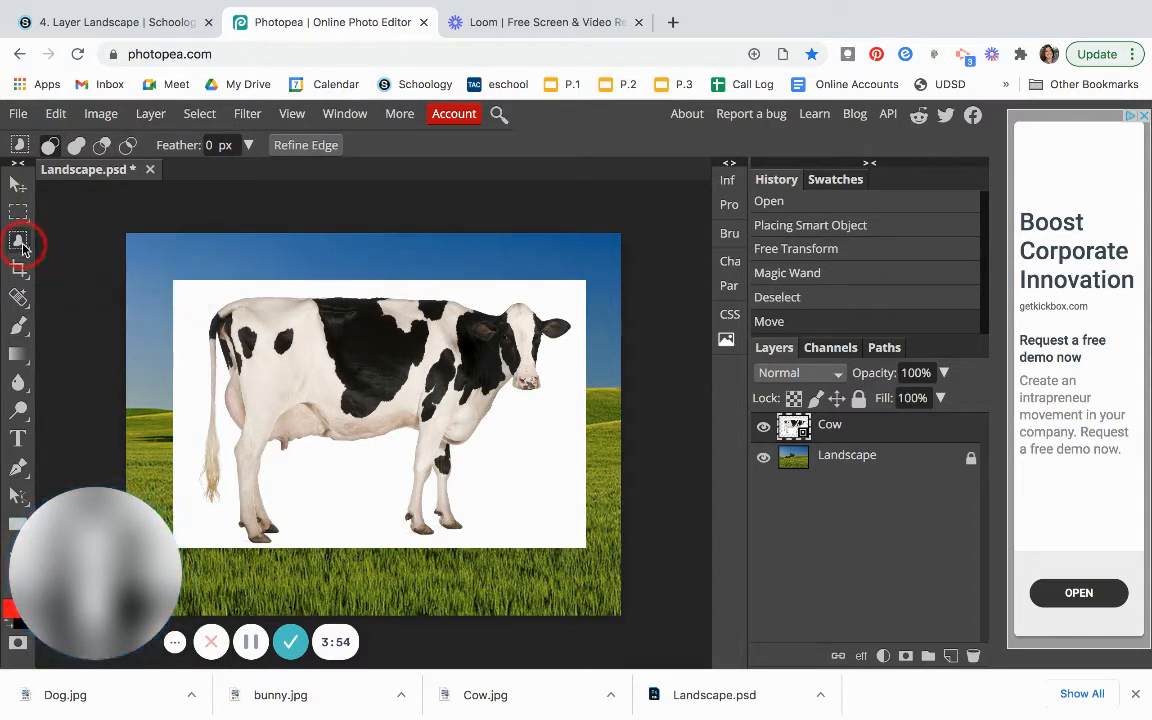
Step: Select the white background around the cow with the Magic Wand and check the selection edge along its body and legs
{"action": "right_click", "coordinate": [21, 244]}
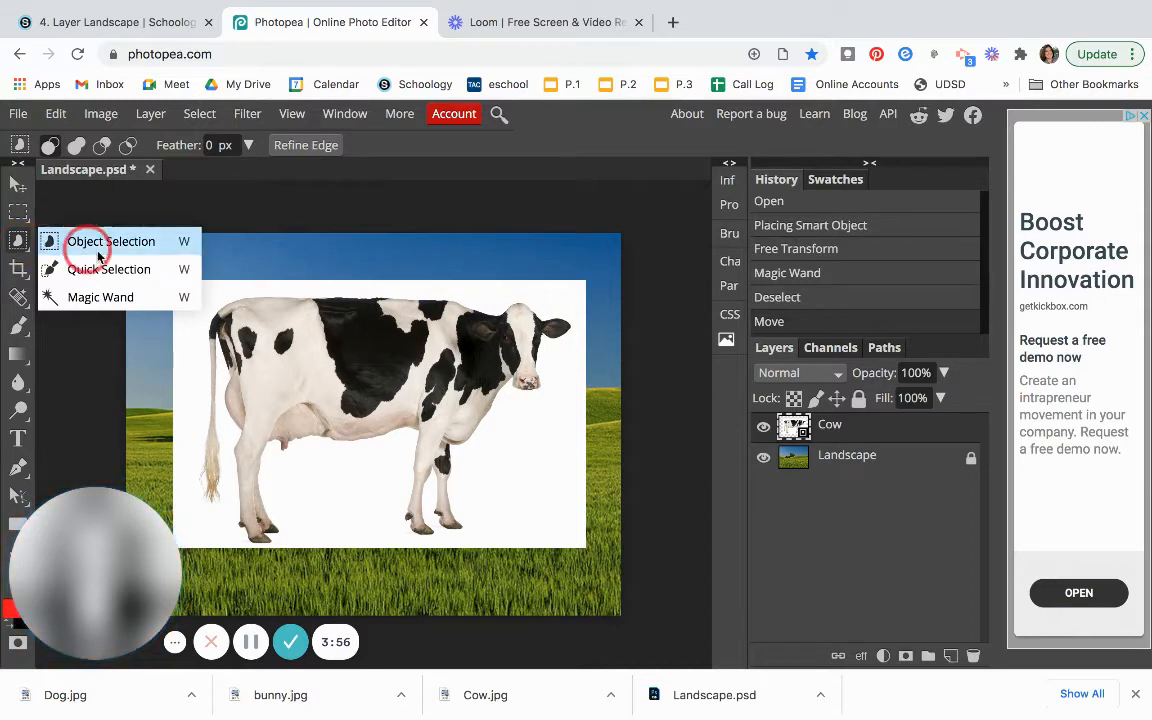
{"action": "left_click", "coordinate": [96, 296]}
{"action": "left_click", "coordinate": [116, 299]}
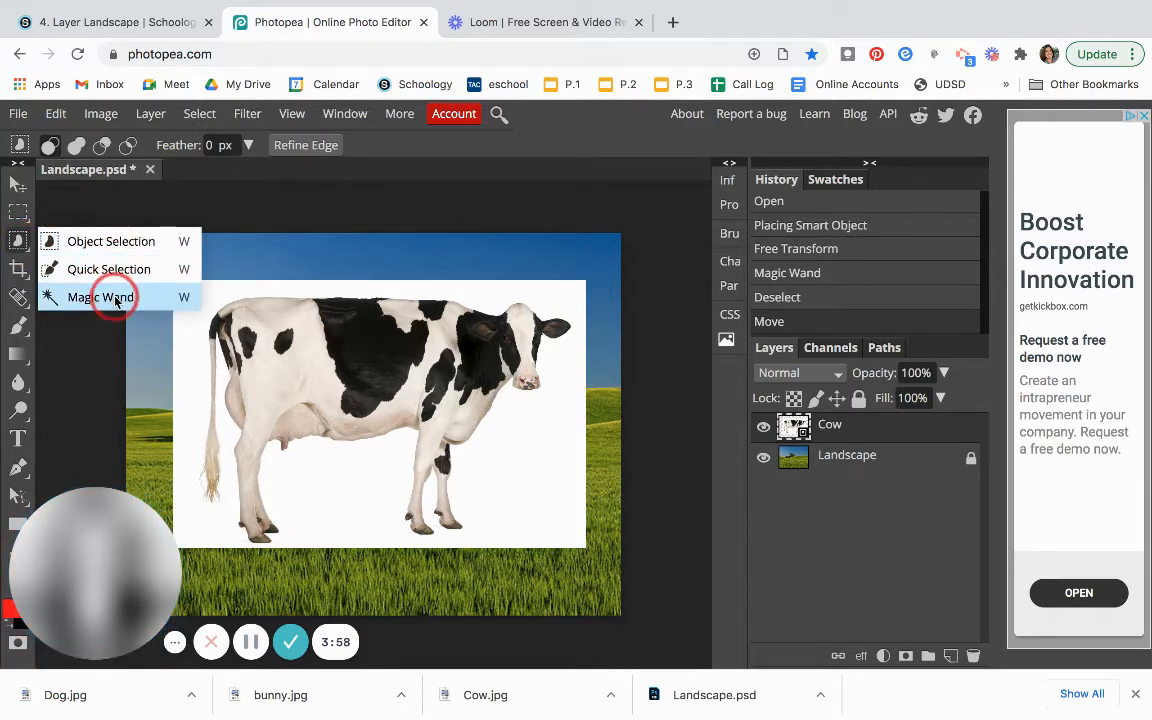
{"action": "left_click", "coordinate": [166, 242]}
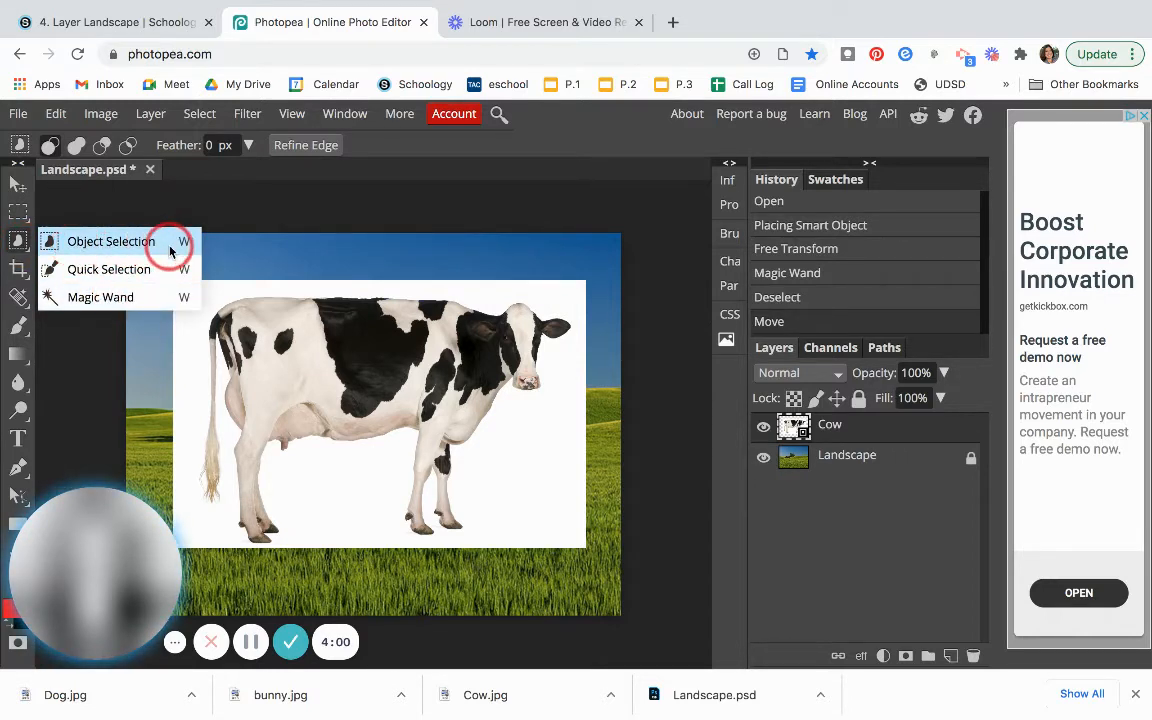
{"action": "left_click", "coordinate": [145, 272]}
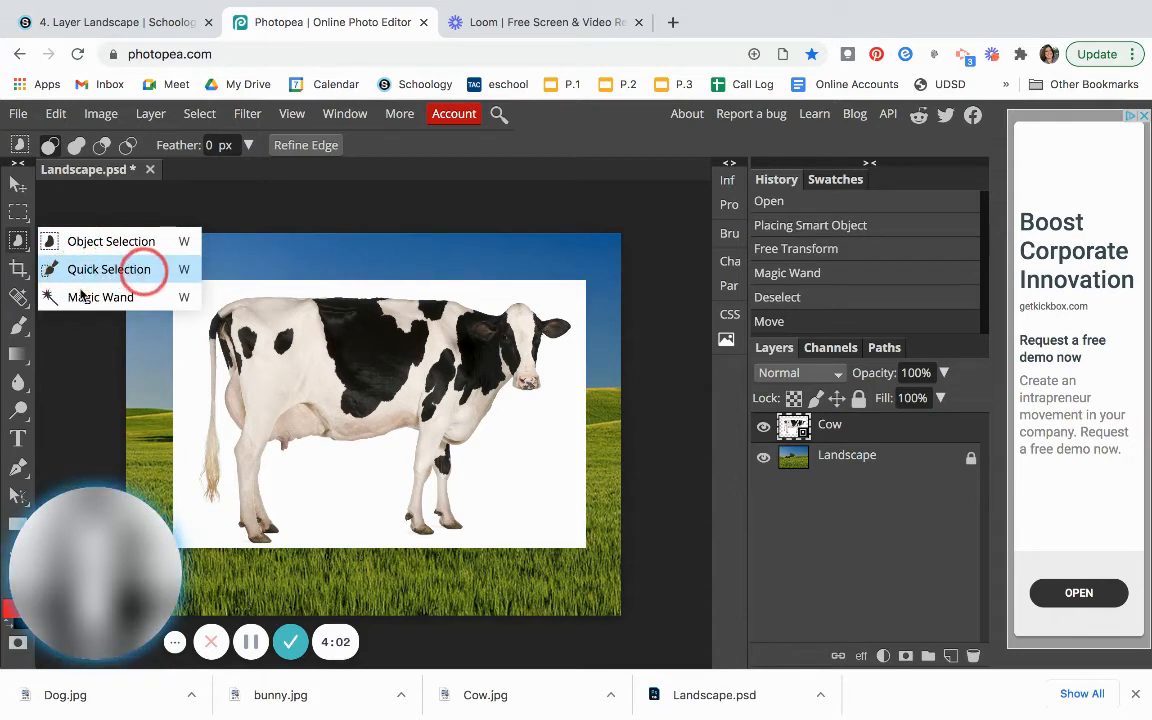
{"action": "left_click", "coordinate": [113, 299]}
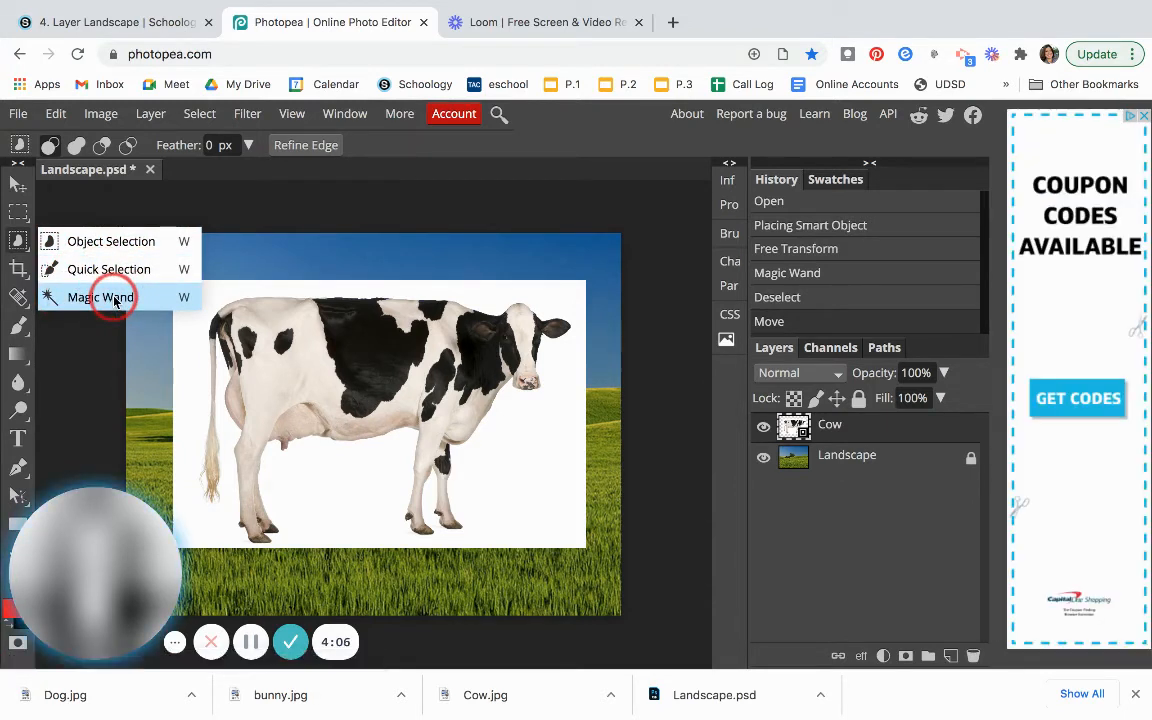
{"action": "left_click", "coordinate": [115, 300]}
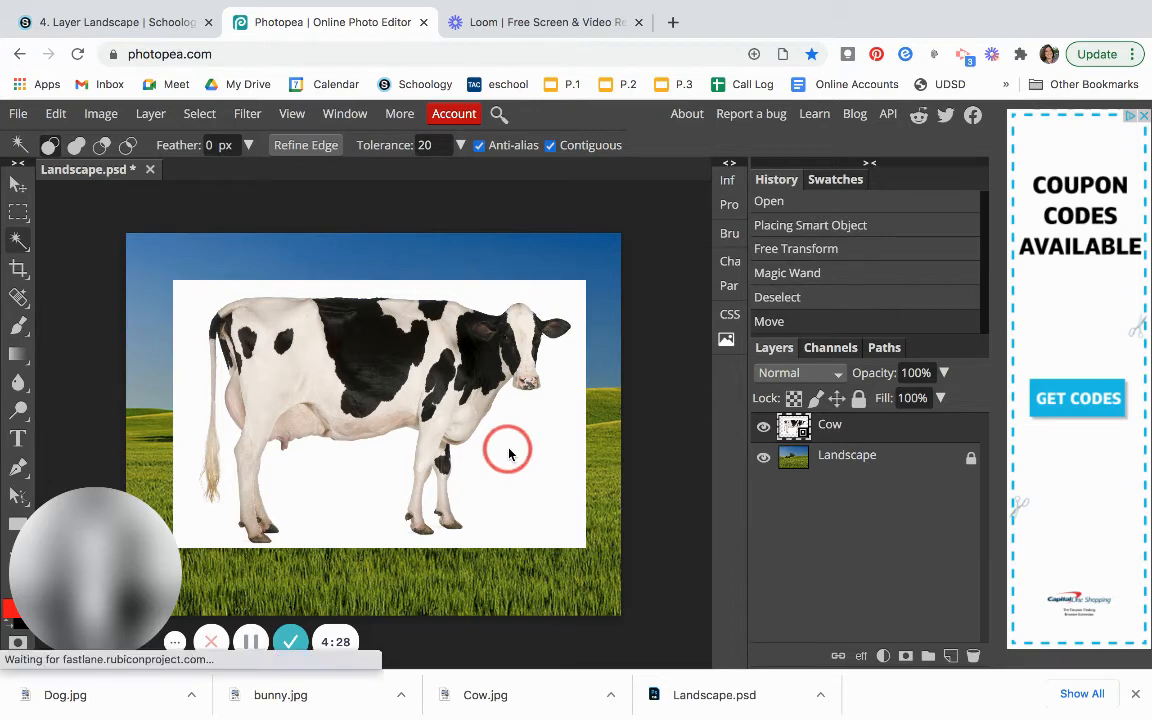
{"action": "left_click", "coordinate": [509, 453]}
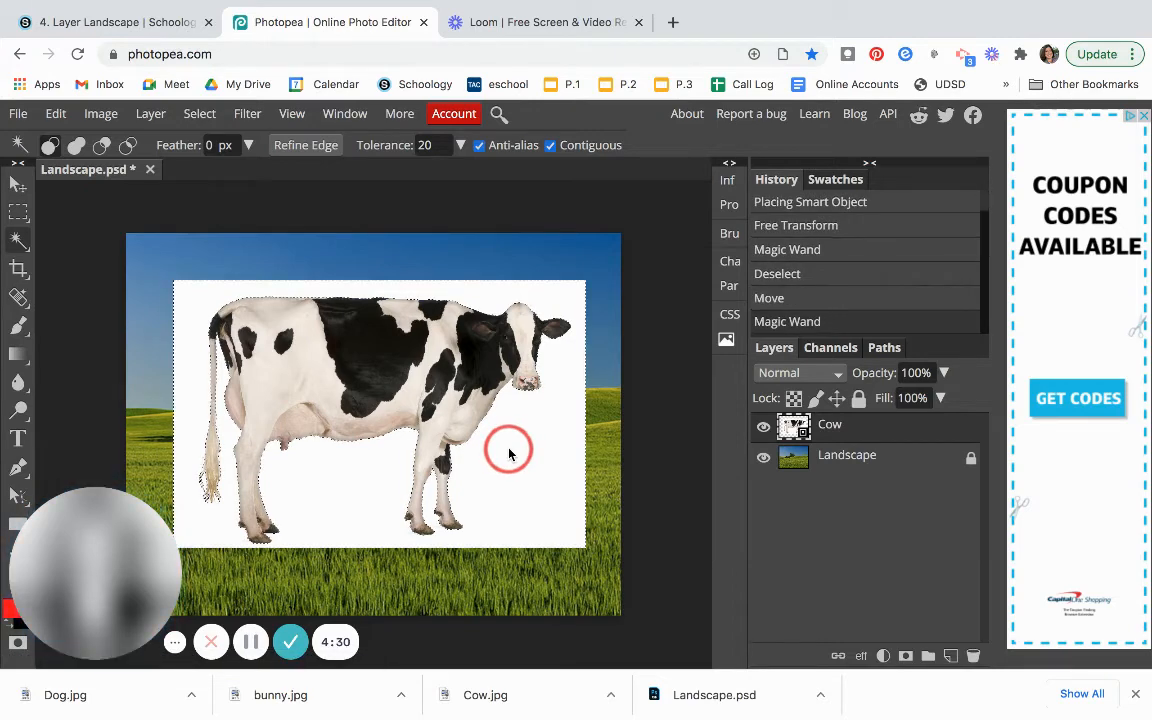
{"action": "scroll", "coordinate": [509, 453], "scroll_direction": "up", "scroll_amount": 5}
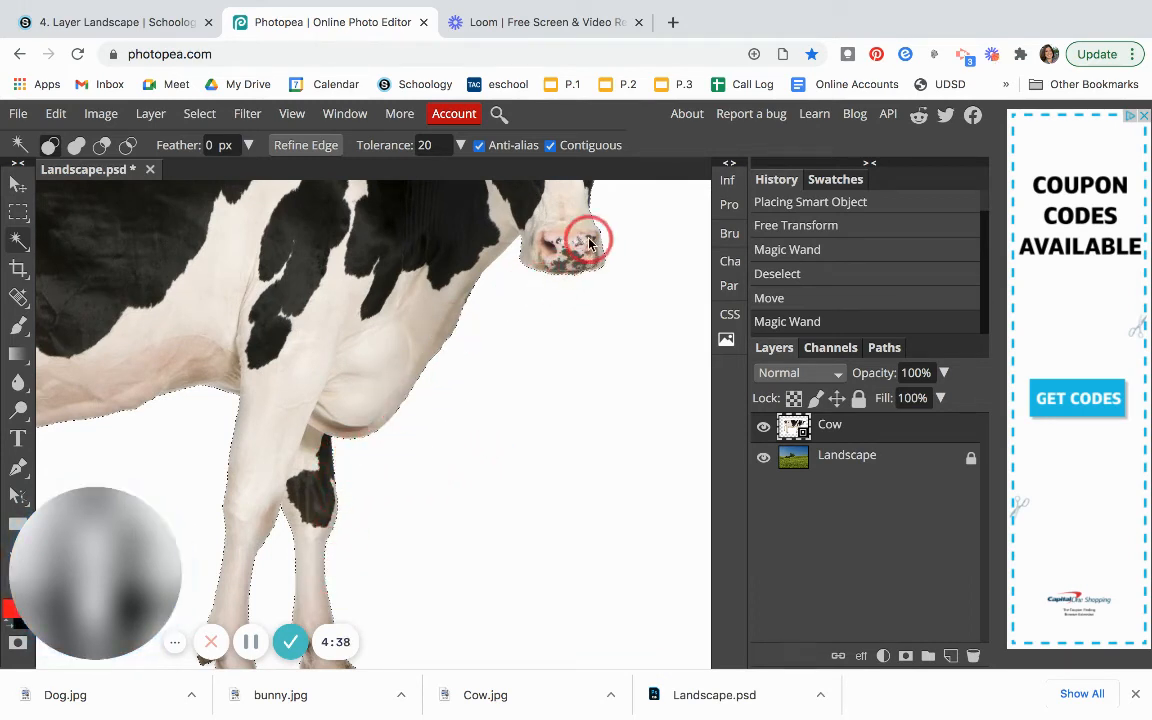
{"action": "scroll", "coordinate": [592, 244], "scroll_direction": "down", "scroll_amount": 3}
{"action": "scroll", "coordinate": [590, 244], "scroll_direction": "down", "scroll_amount": 2}
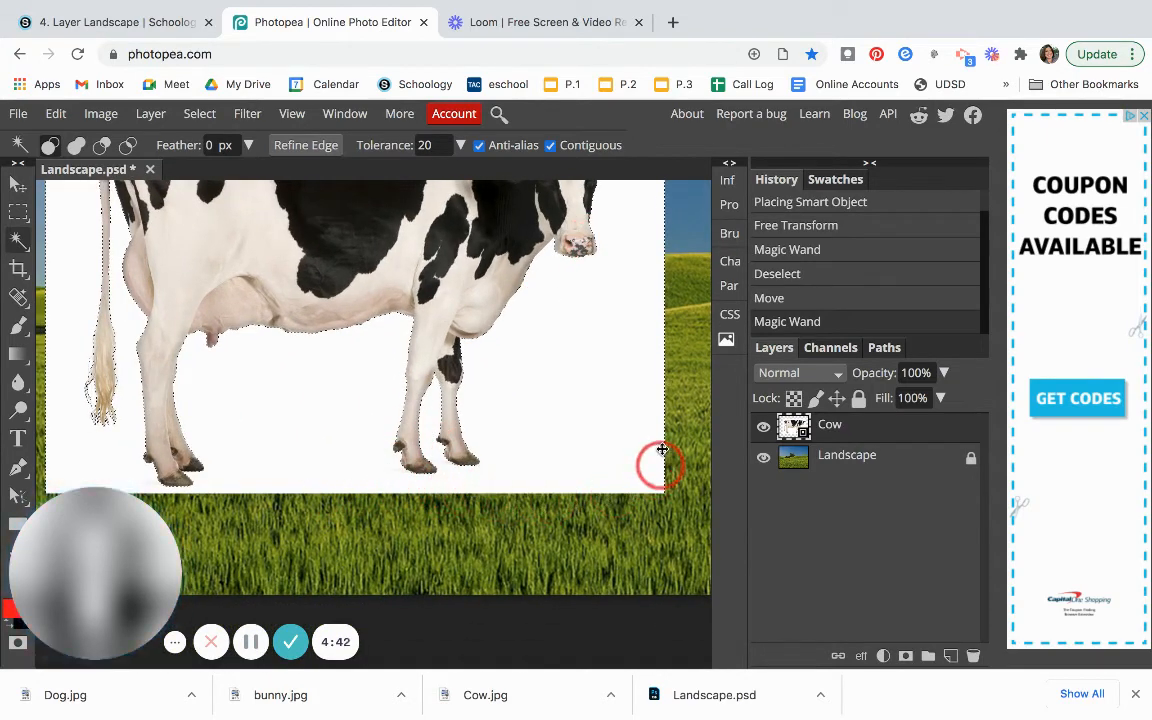
{"action": "scroll", "coordinate": [411, 386], "scroll_direction": "down", "scroll_amount": 3}
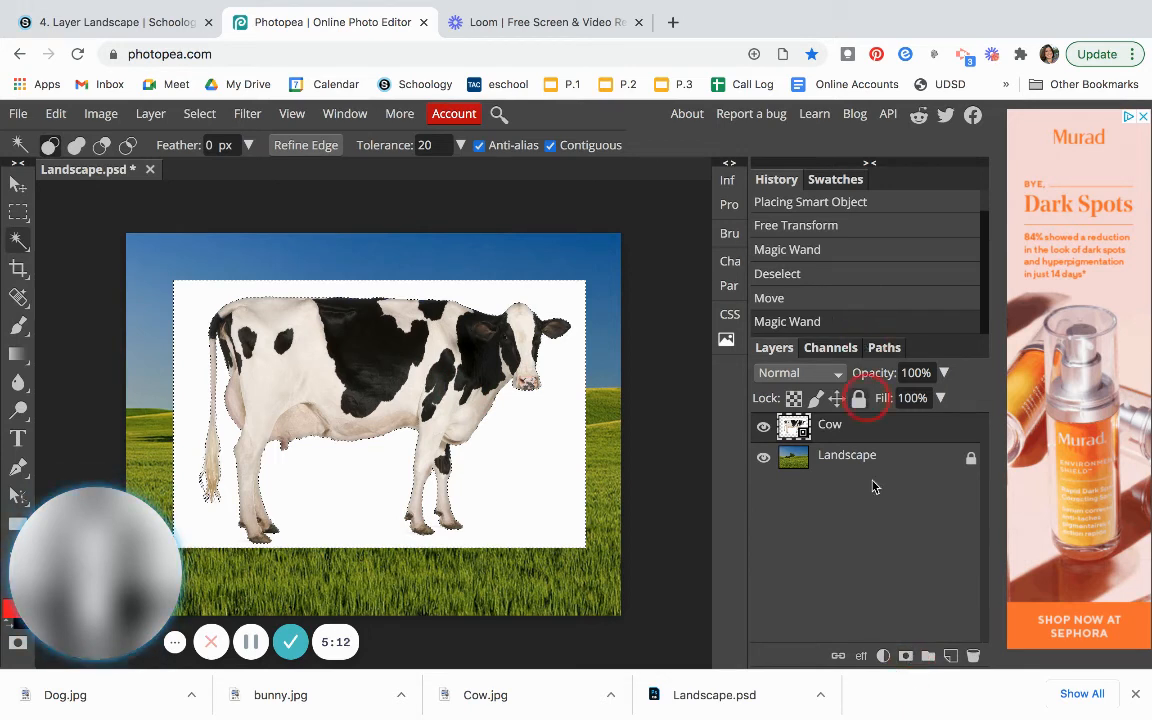
Step: Try masking the Cow layer from the background selection with a raster and a vector mask, and undo both masks each time
{"action": "left_click", "coordinate": [904, 657]}
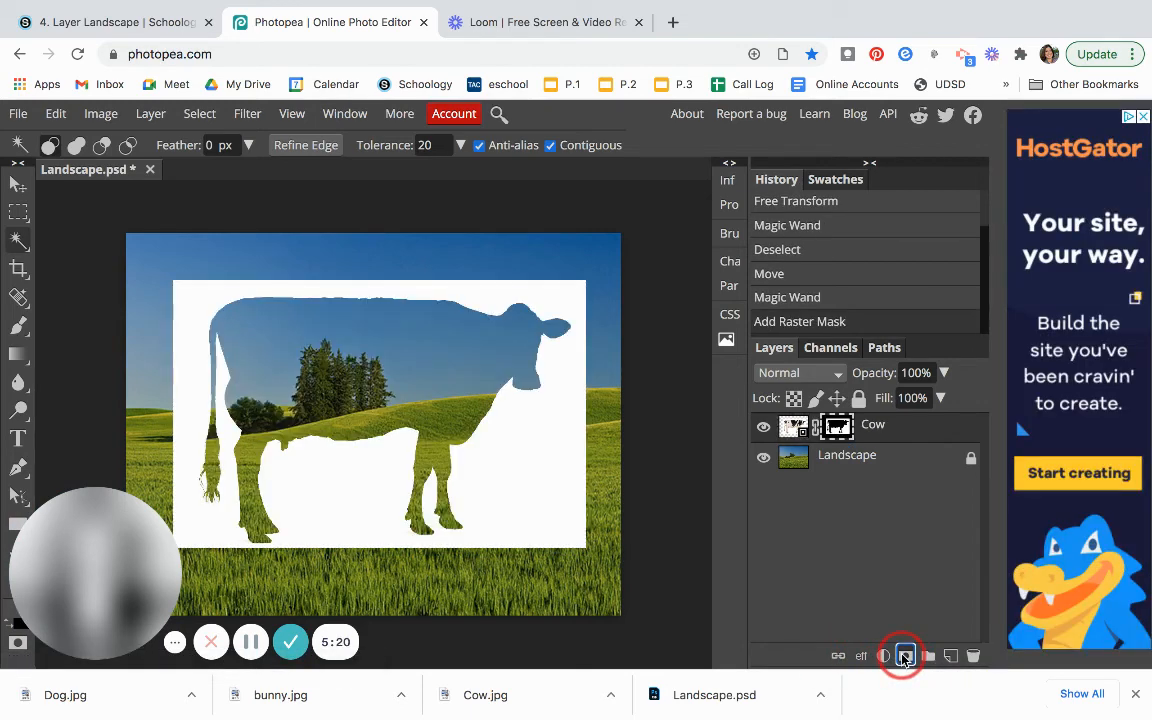
{"action": "left_click", "coordinate": [904, 657]}
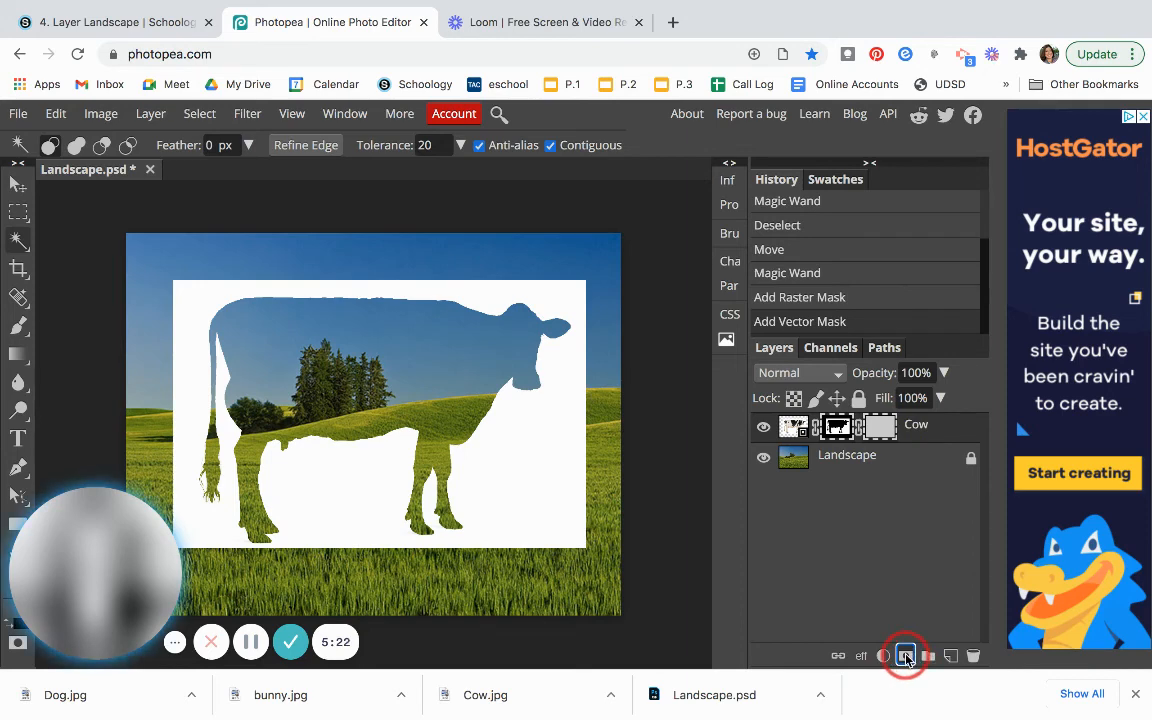
{"action": "key", "text": "ctrl+z"}
{"action": "key", "text": "ctrl+z"}
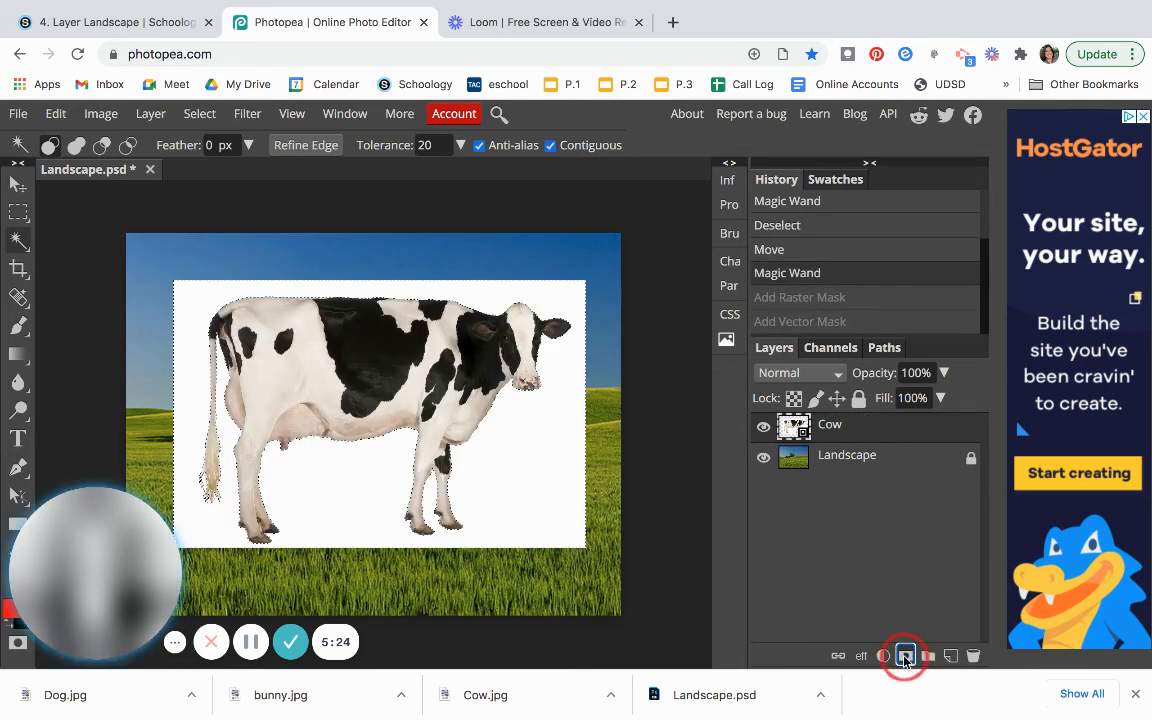
{"action": "left_click", "coordinate": [905, 657]}
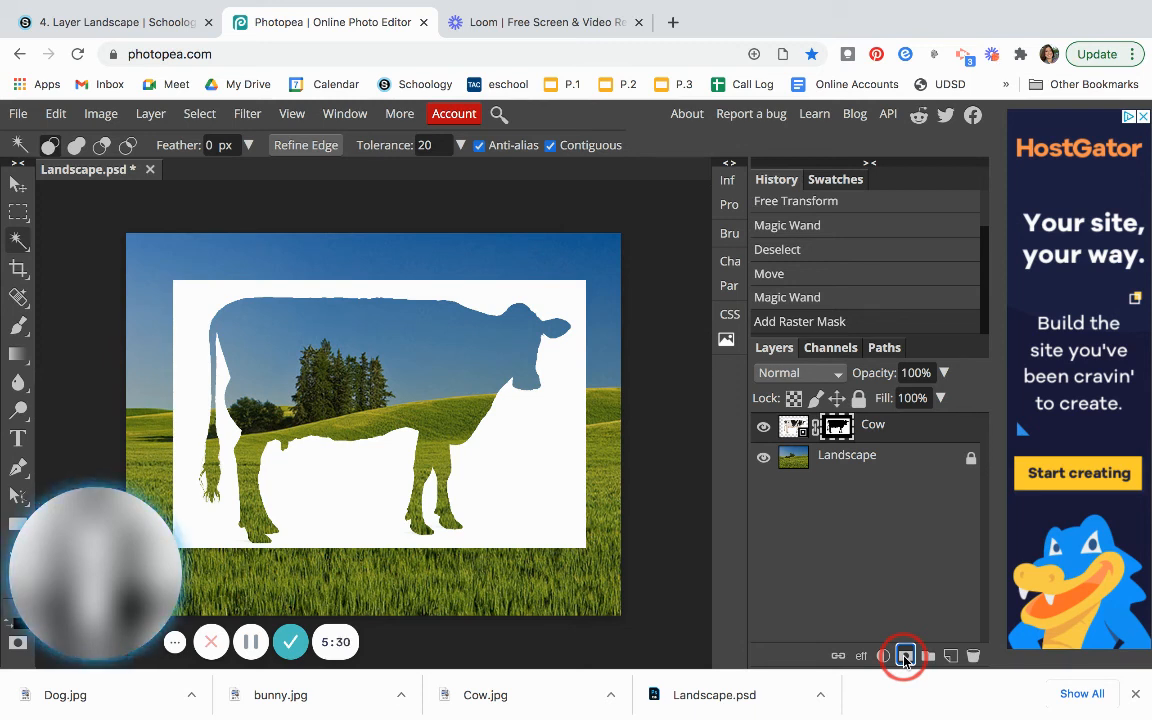
{"action": "left_click", "coordinate": [905, 656]}
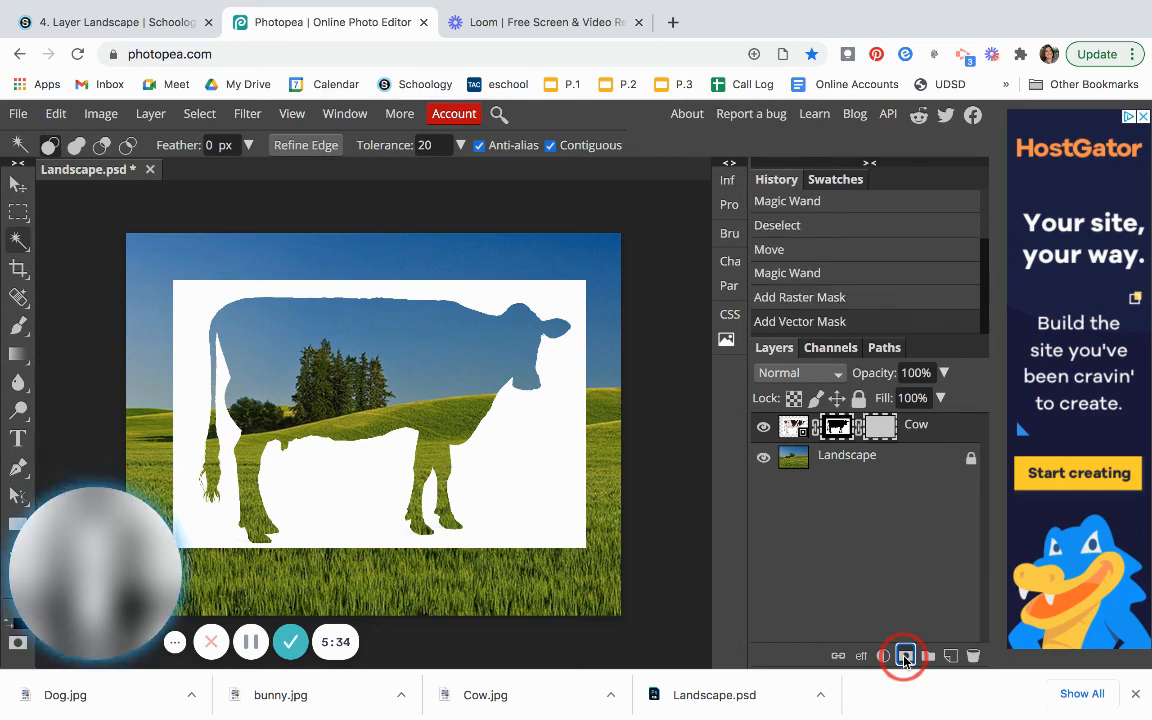
{"action": "key", "text": "ctrl+z"}
{"action": "key", "text": "ctrl+z"}
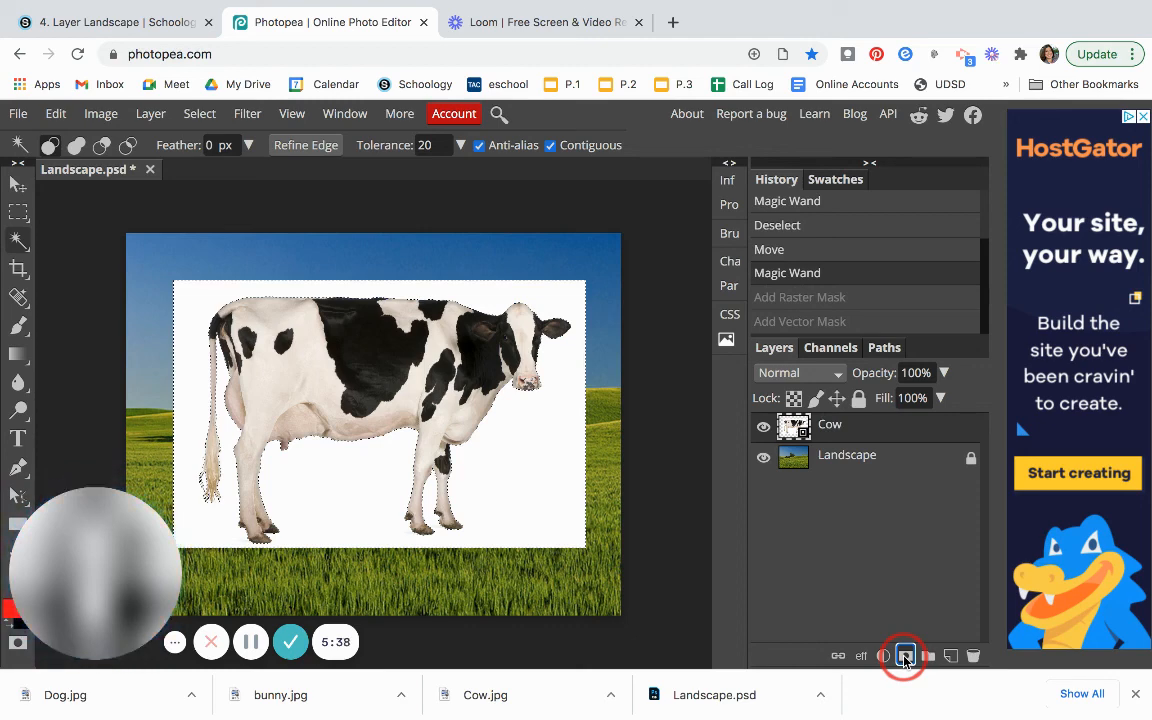
Step: Invert the selection so it covers the cow, and add it as a raster mask on the Cow layer
{"action": "left_click", "coordinate": [203, 114]}
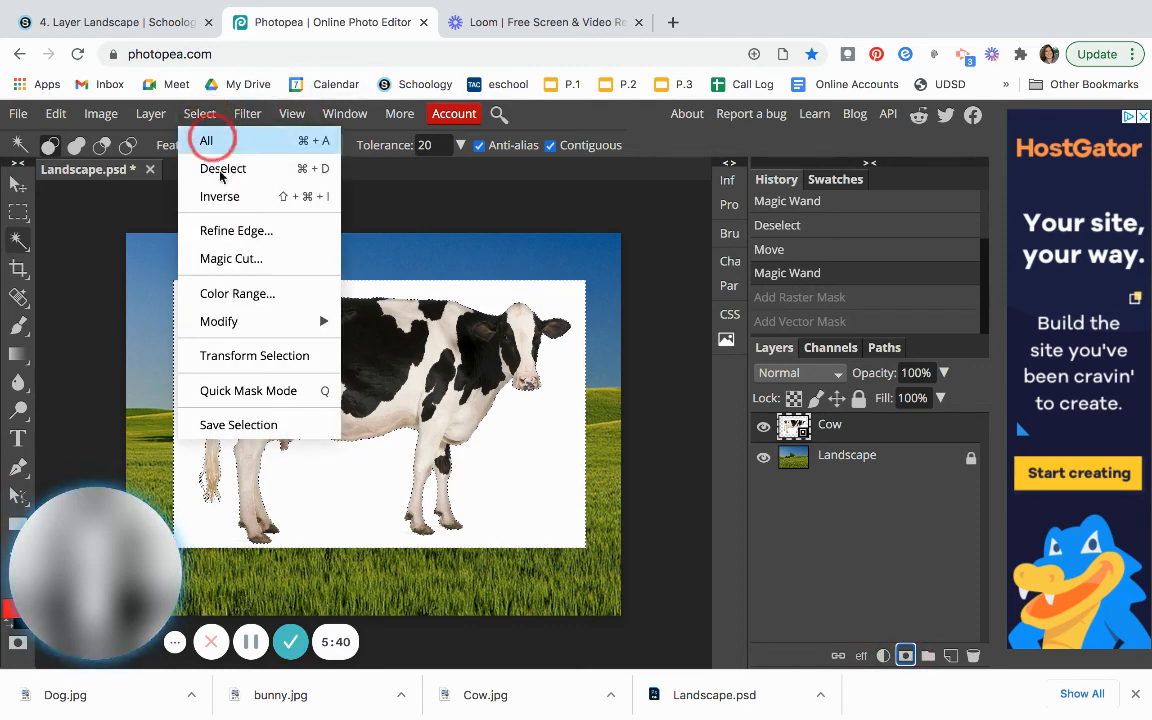
{"action": "left_click", "coordinate": [220, 196]}
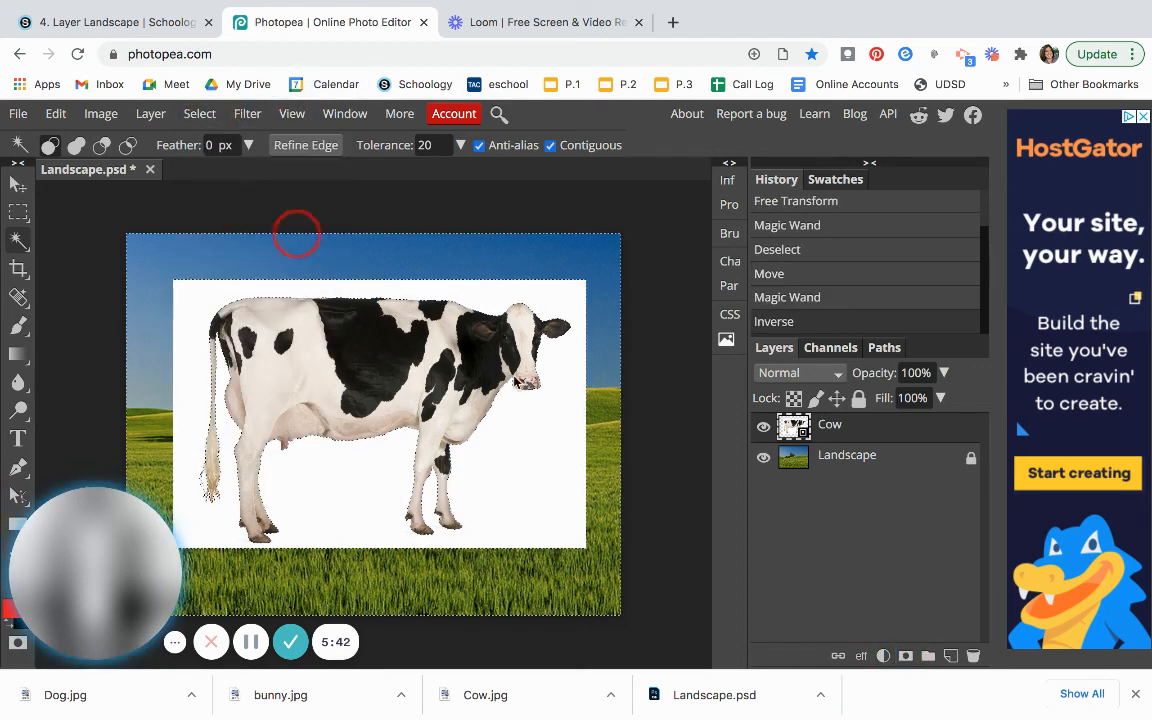
{"action": "left_click", "coordinate": [906, 656]}
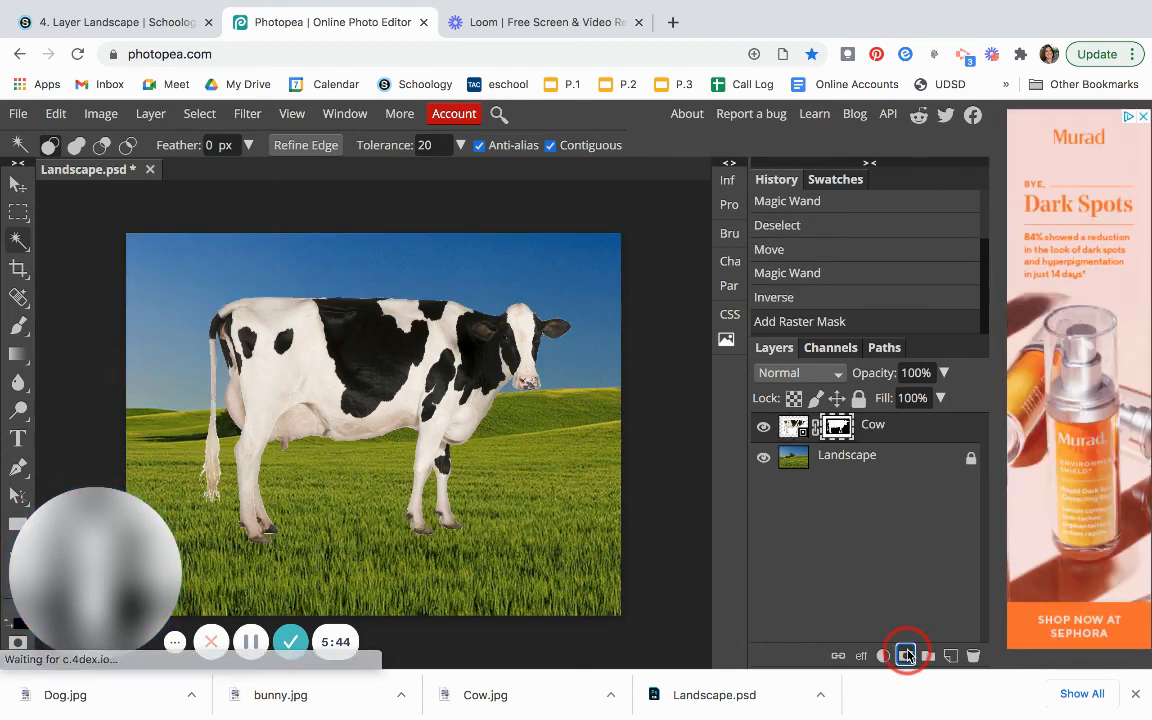